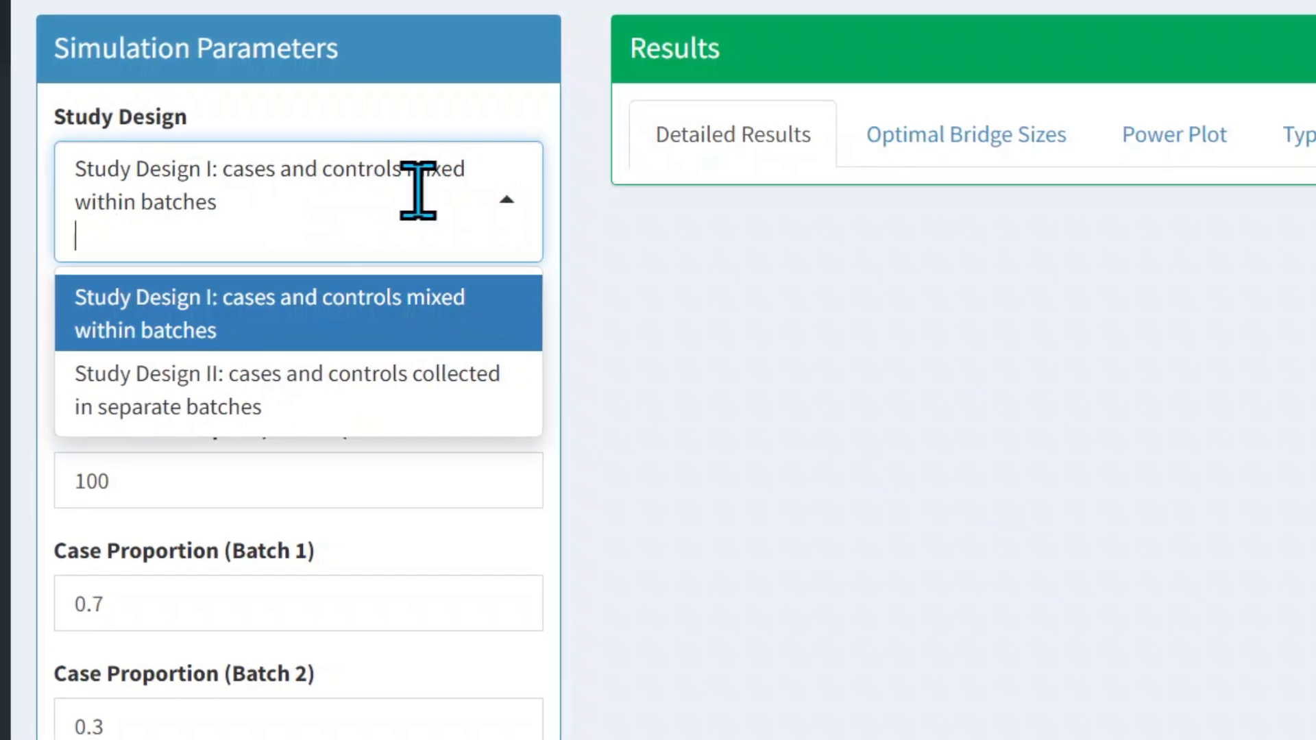
Keep Study Design I with cases and controls mixed within batches, and set Number of Samples (Batch 2) to 99
left_click(857, 279)
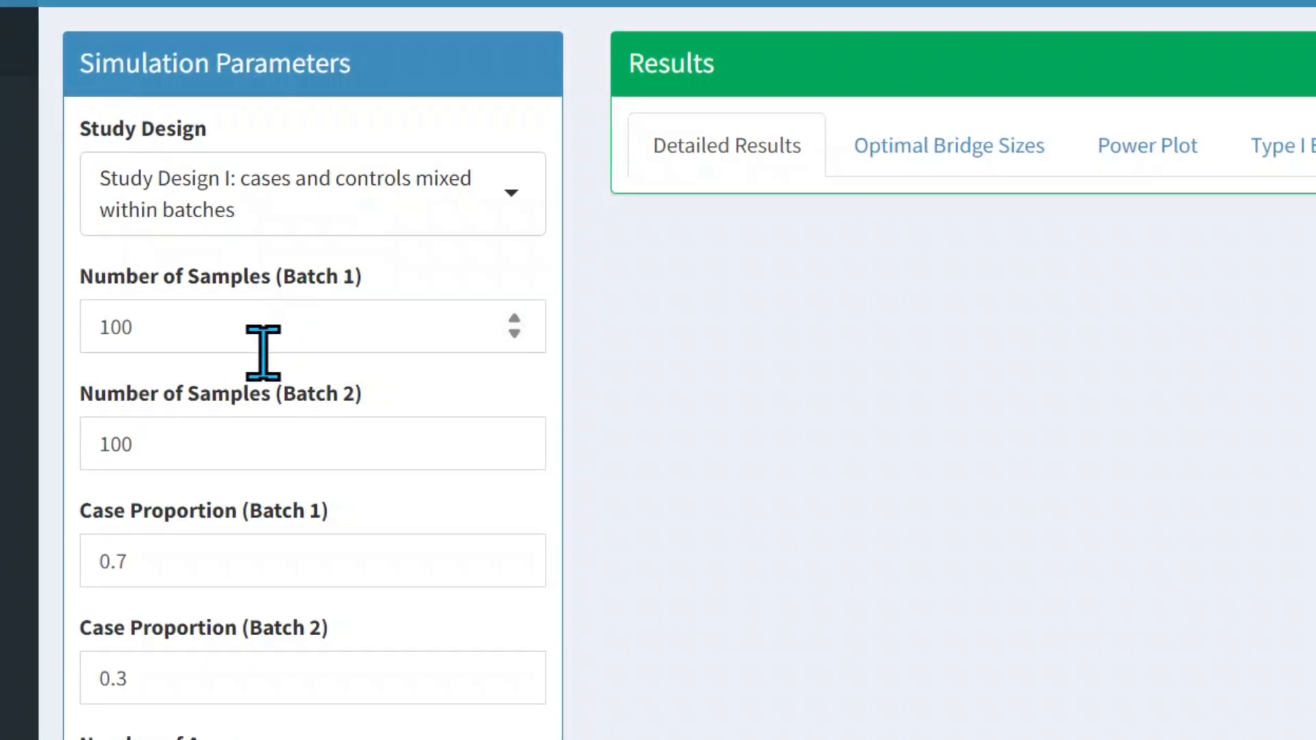
left_click(201, 336)
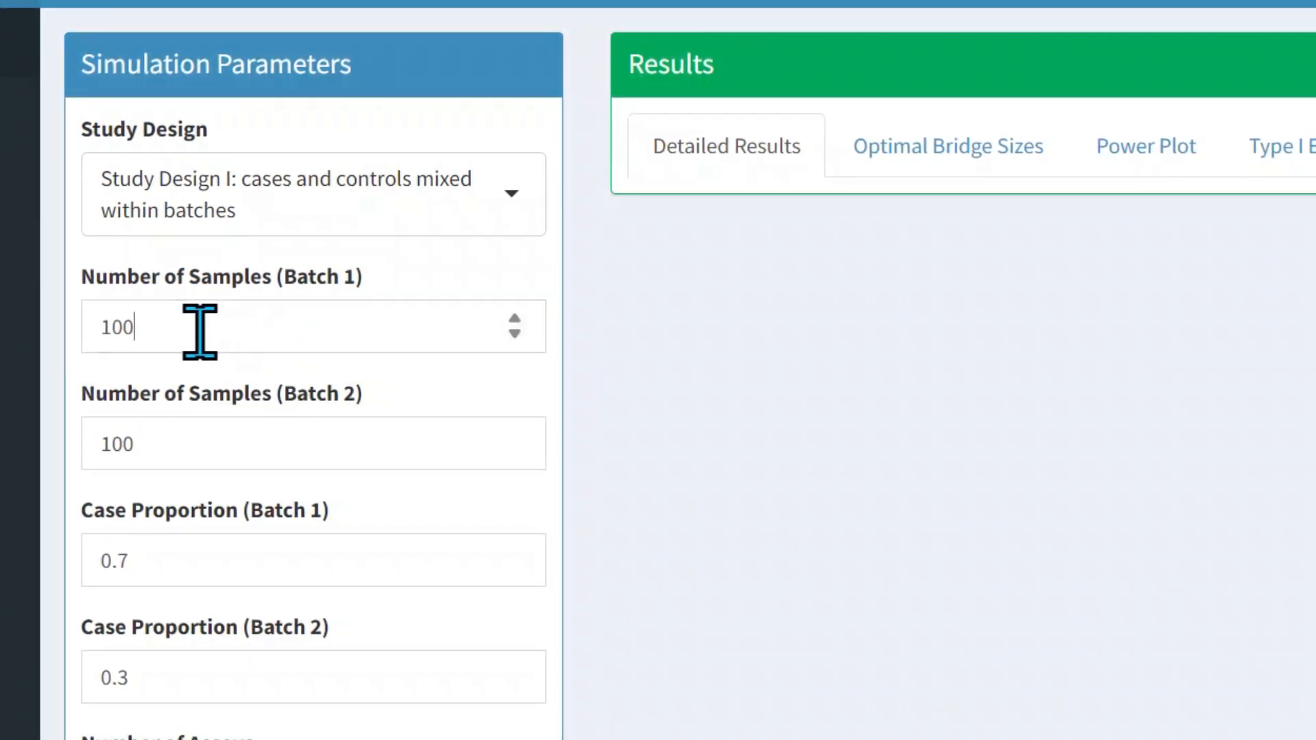
left_click(235, 459)
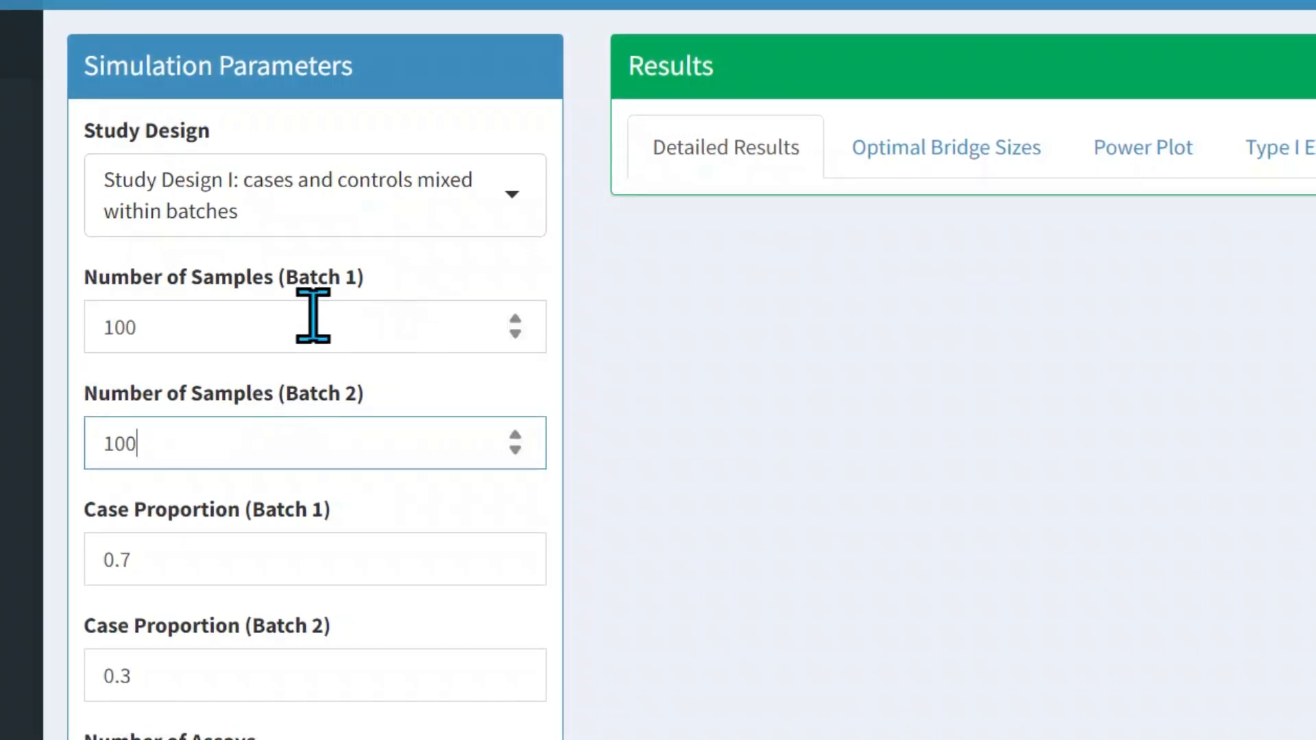
scroll(177, 449, "down", 1)
scroll(185, 432, "down", 4)
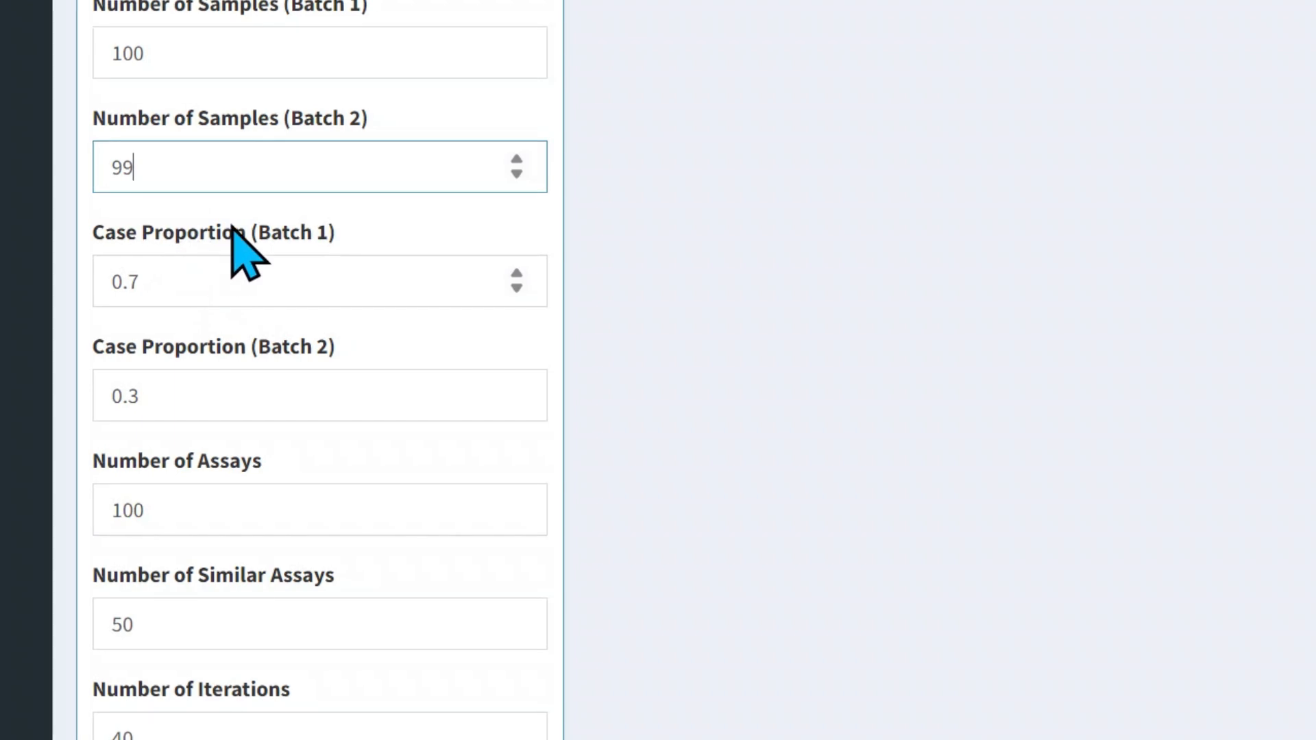
Review the Batch 2 case proportion, number of assays, similar assays, iterations, effect sizes and bridge sizes in the simulation parameters
left_click(177, 399)
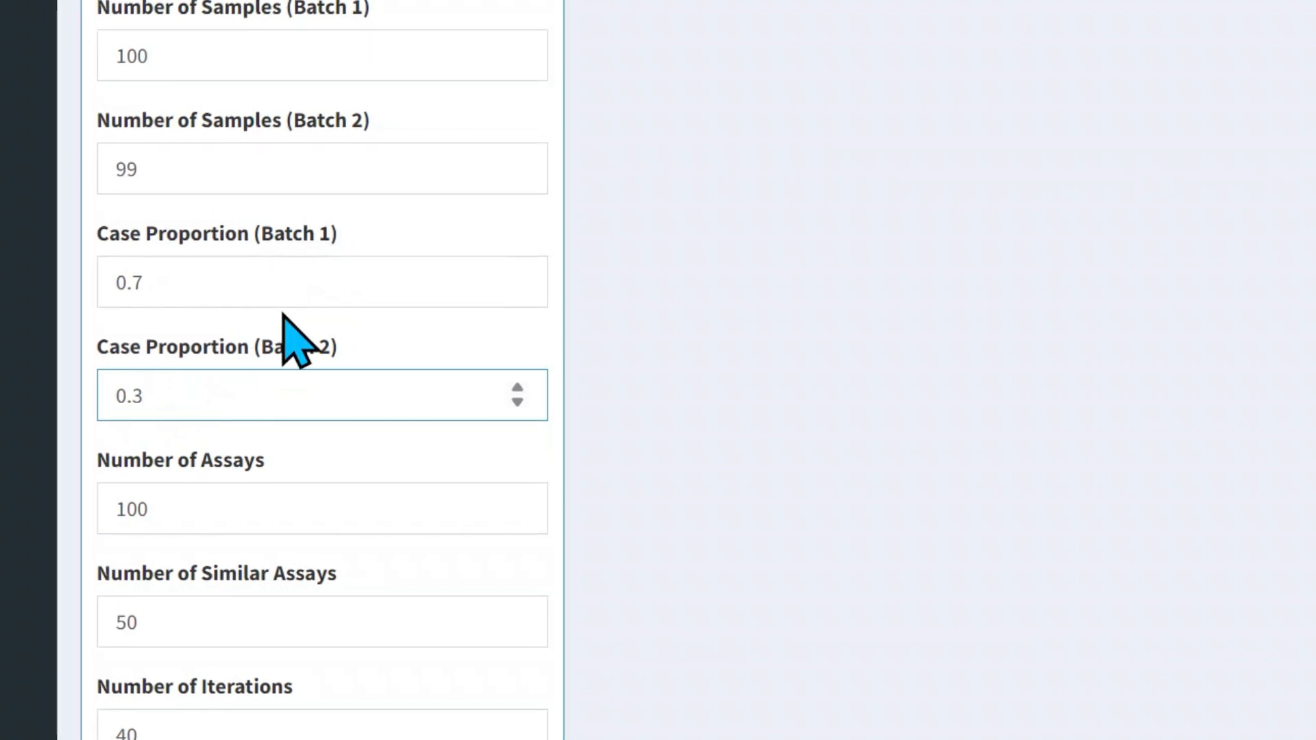
left_click(233, 501)
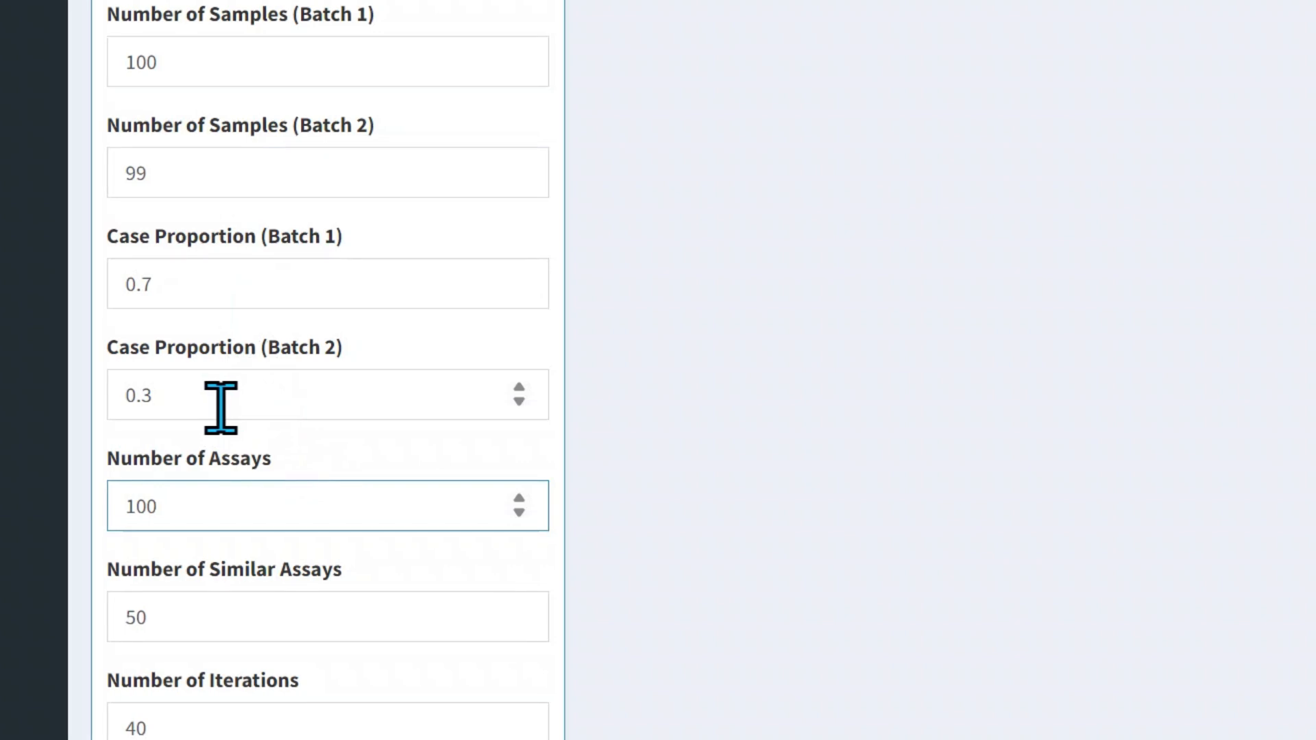
scroll(220, 409, "down", 3)
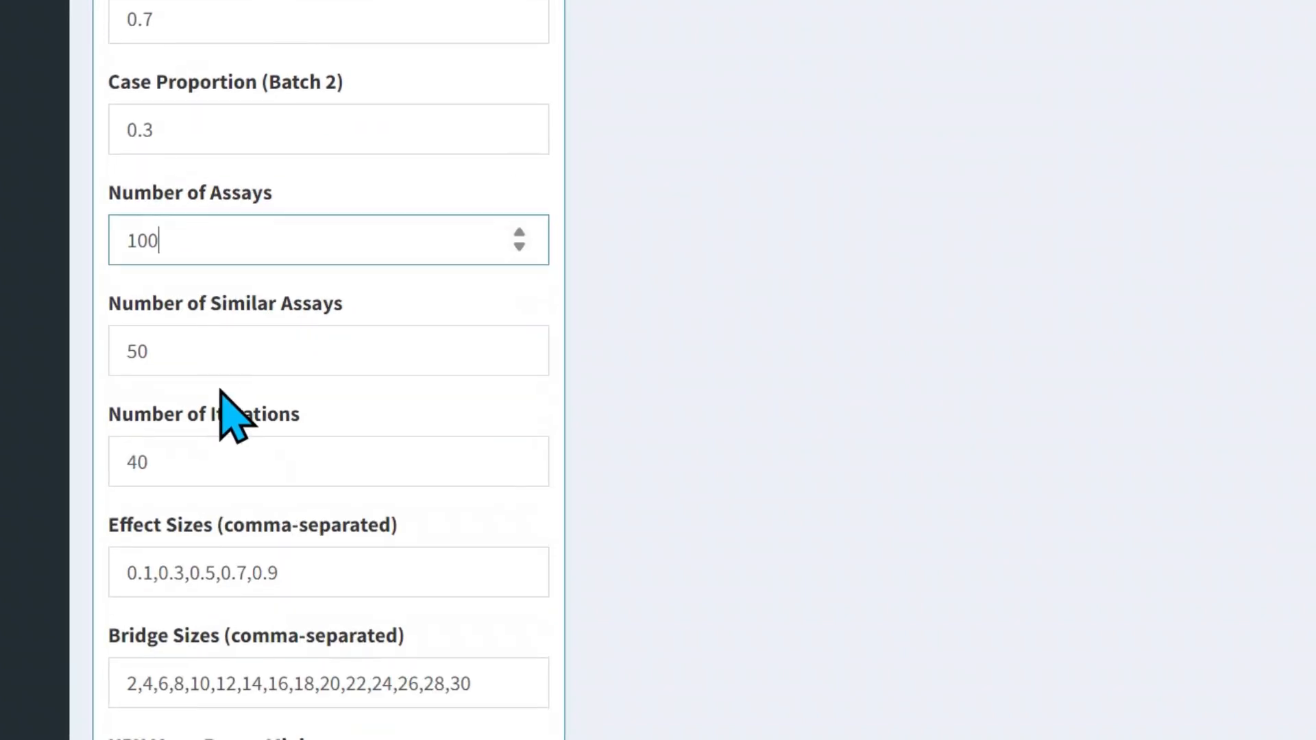
left_click(203, 357)
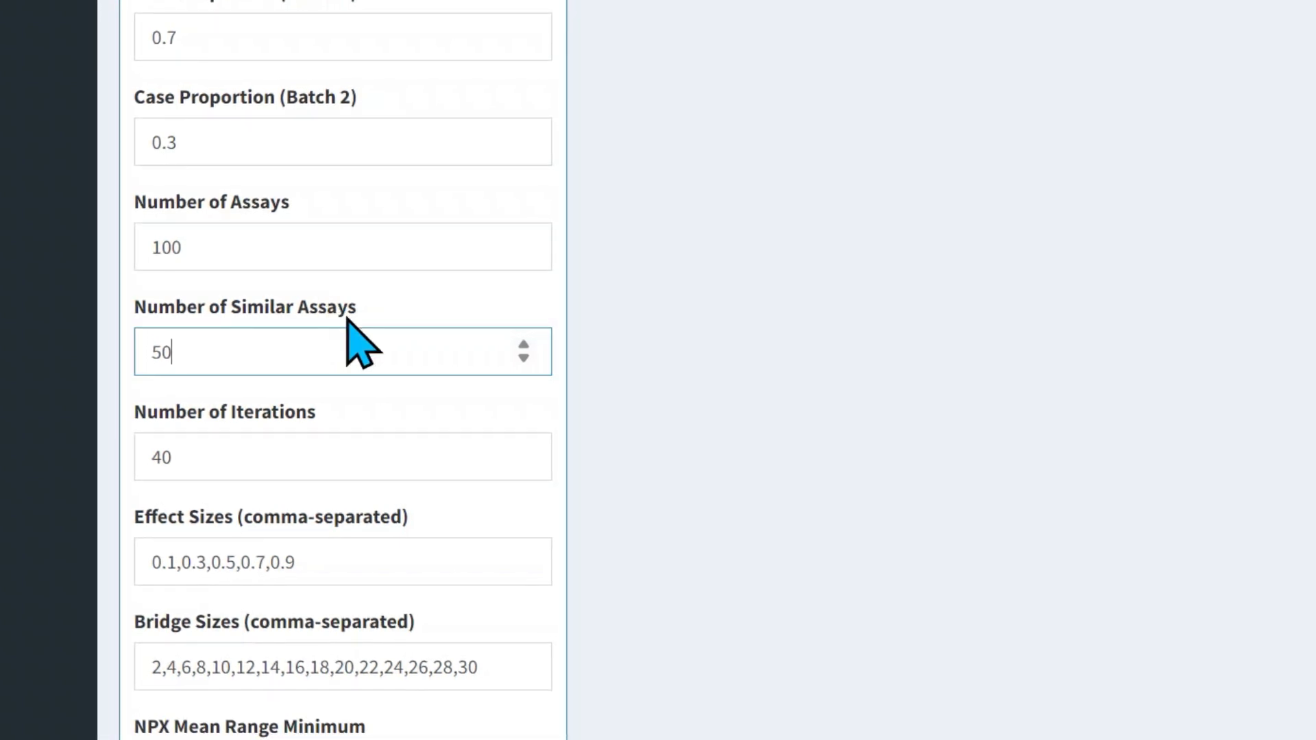
left_click(223, 450)
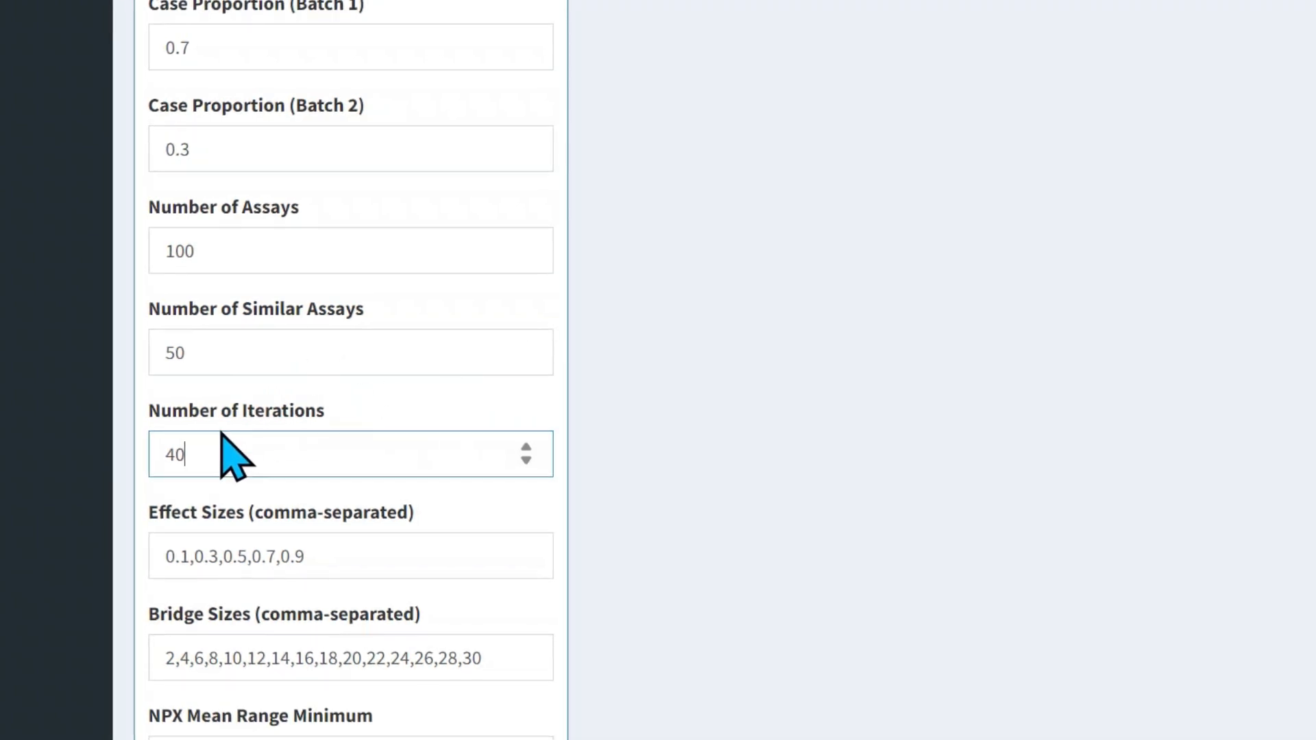
left_click(310, 557)
scroll(319, 516, "down", 3)
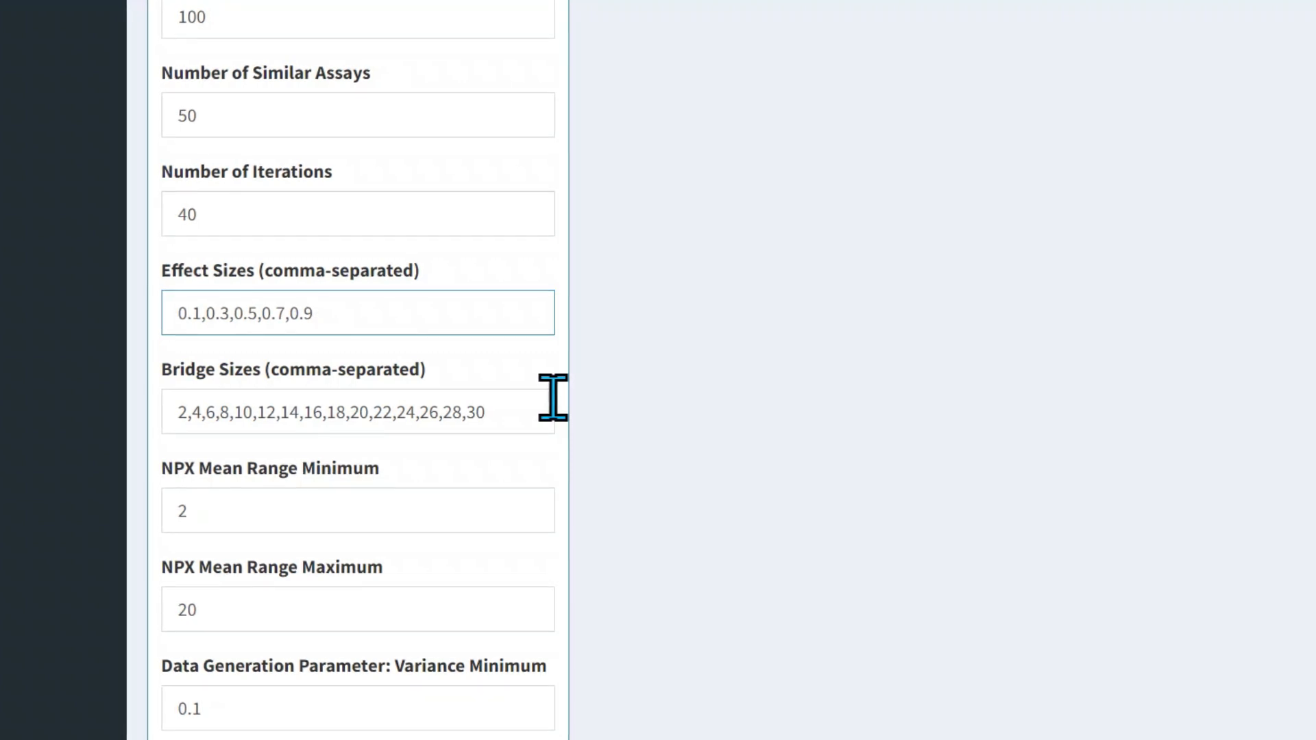
left_click(405, 425)
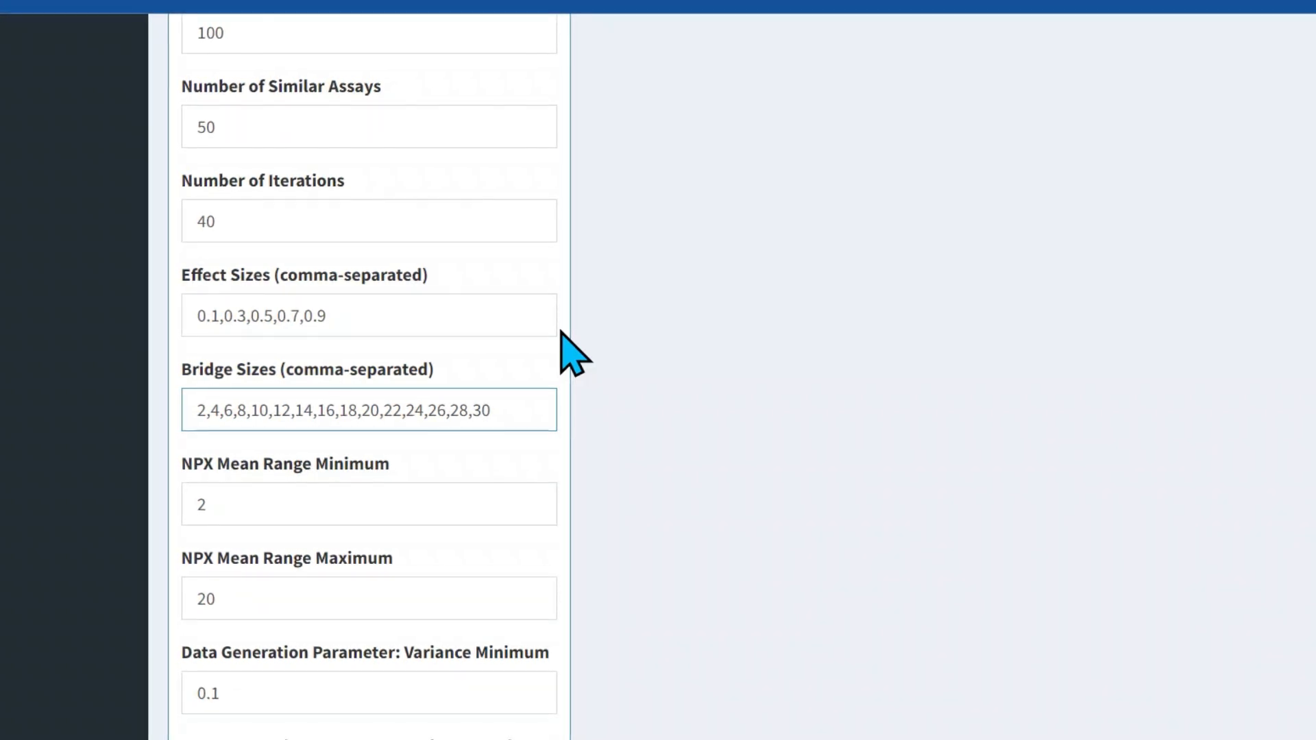
left_click(415, 410)
scroll(396, 485, "down", 3)
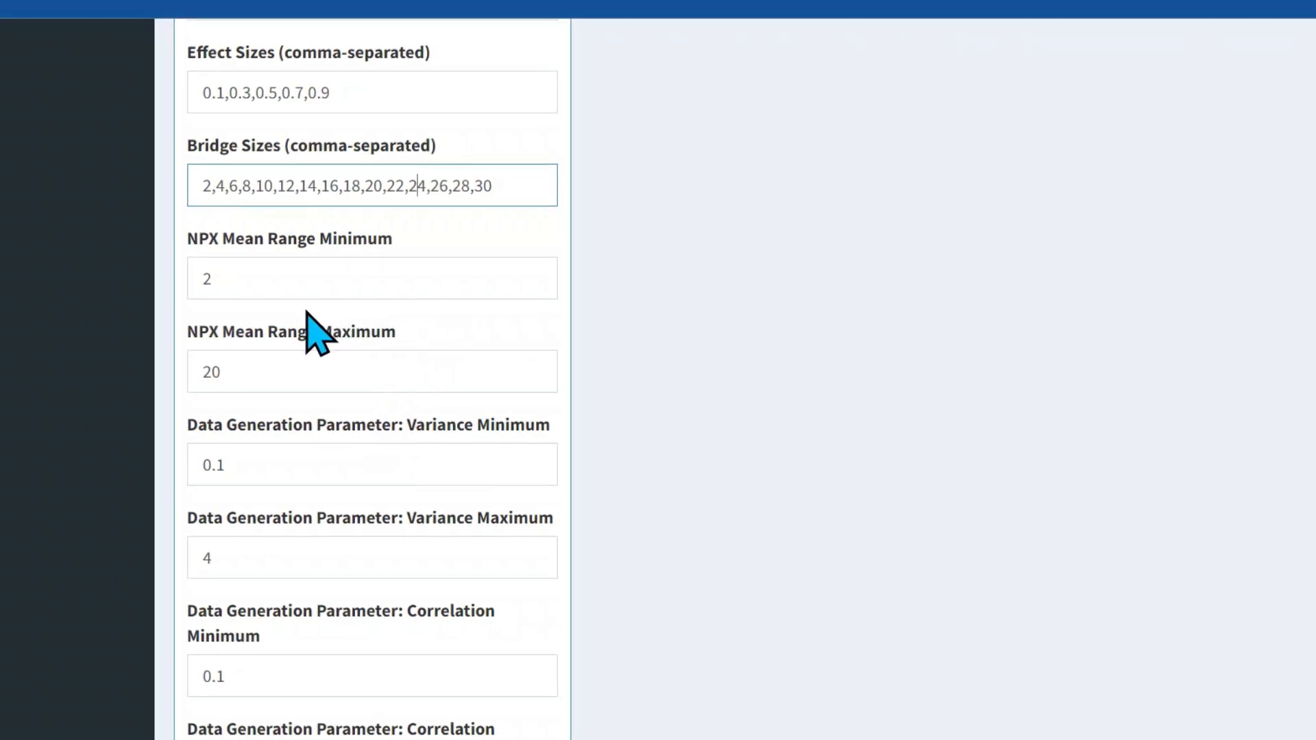
Review the NPX mean range, the variance and correlation data generation ranges, and the significance level
left_click(252, 280)
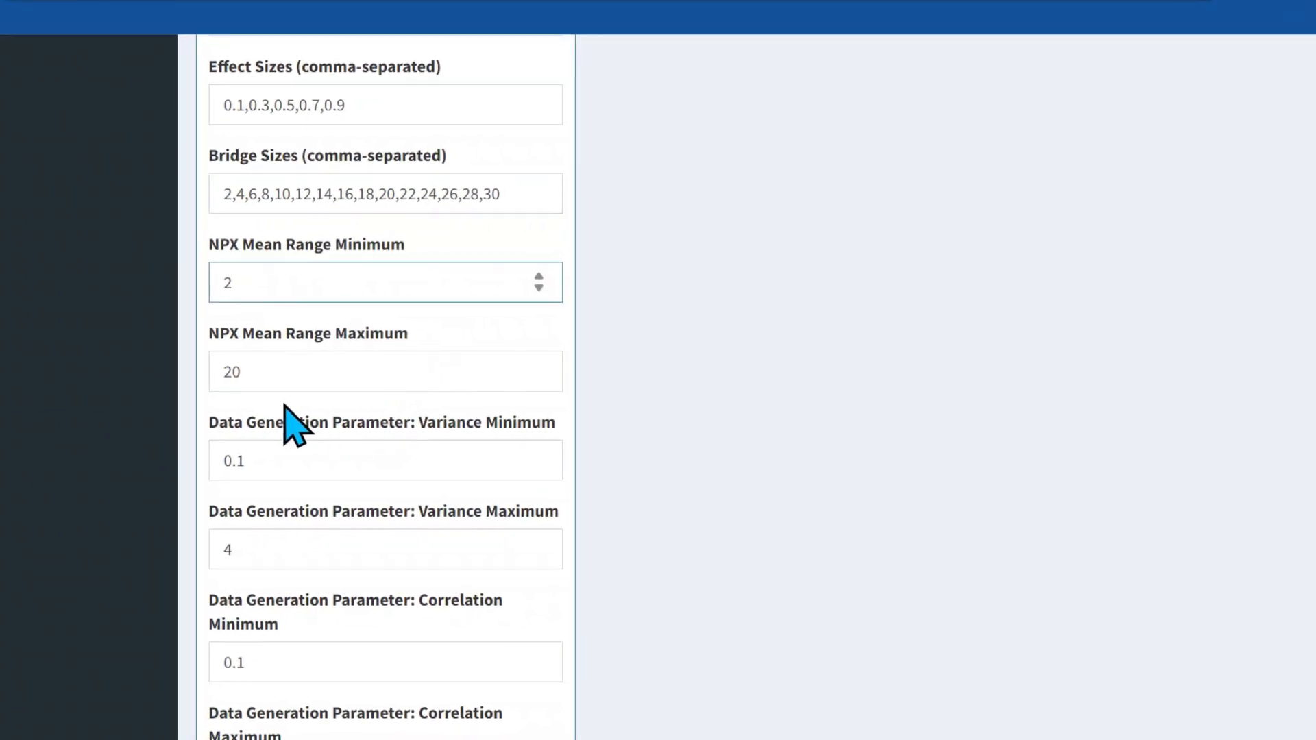
left_click(314, 374)
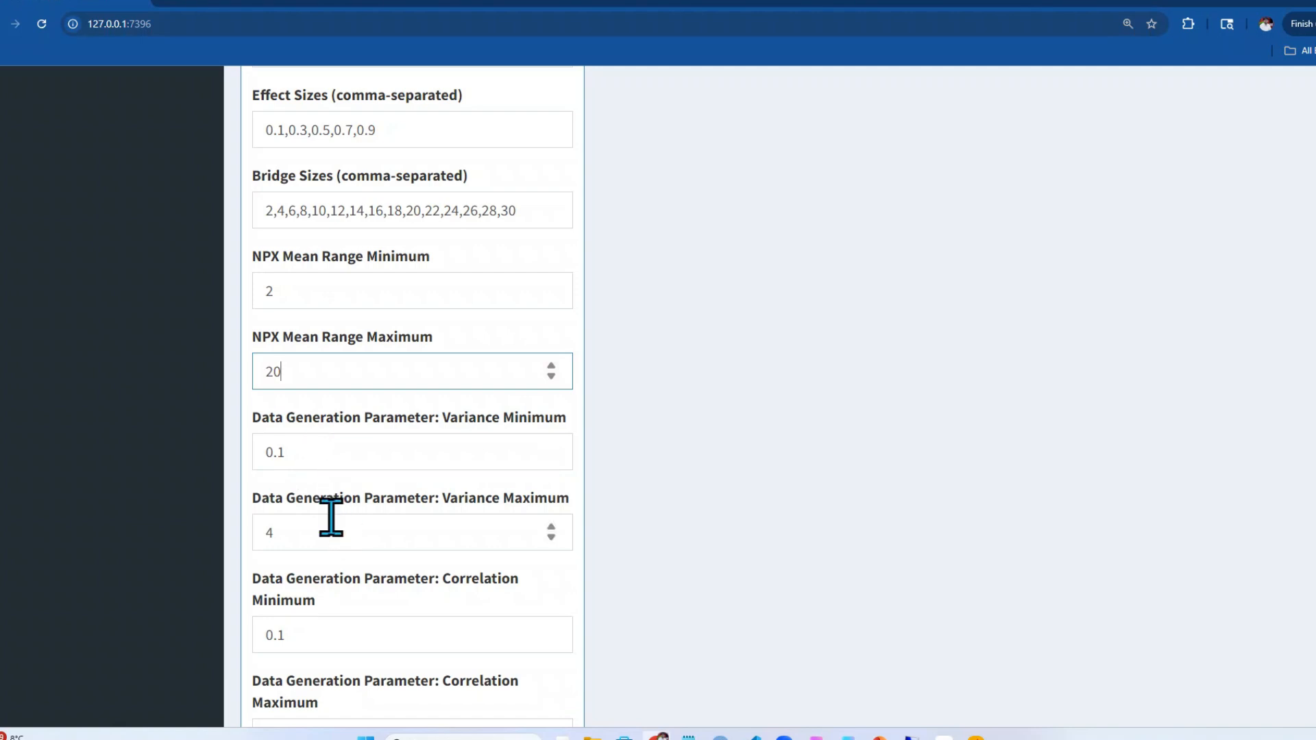
scroll(329, 517, "down", 3)
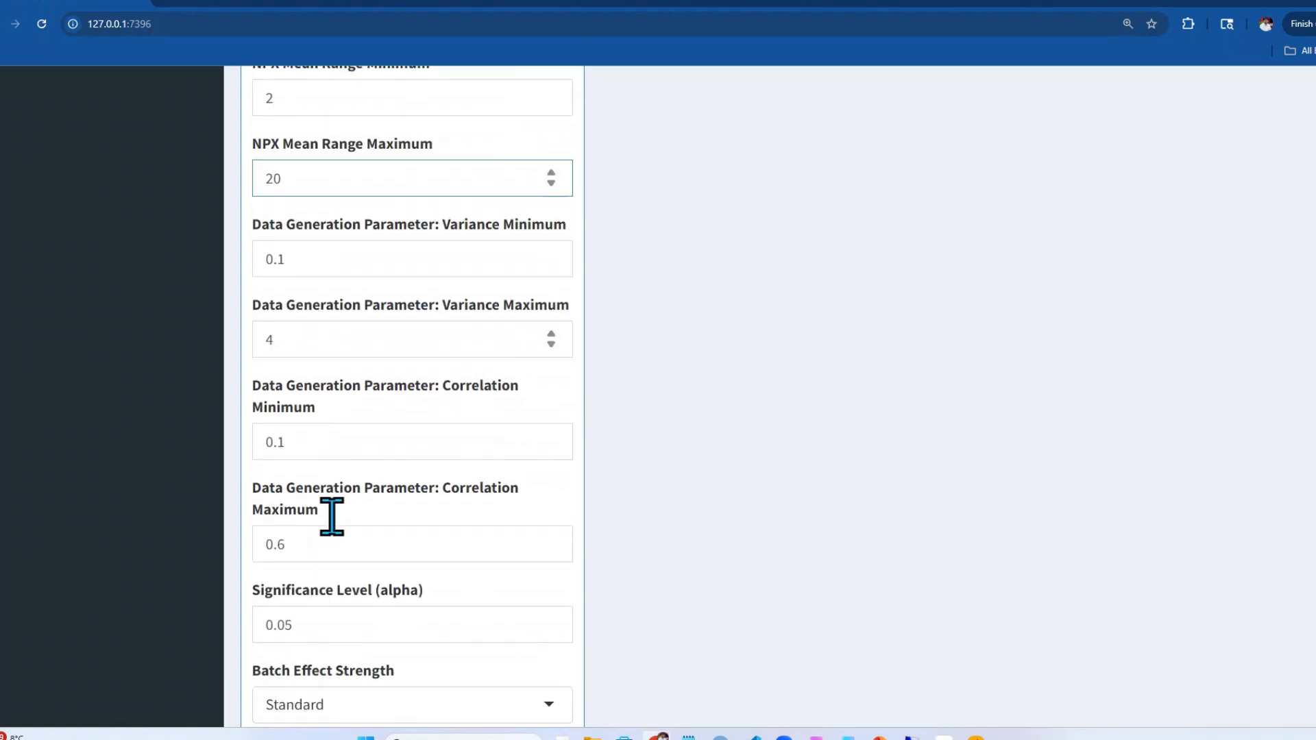
left_click(307, 439)
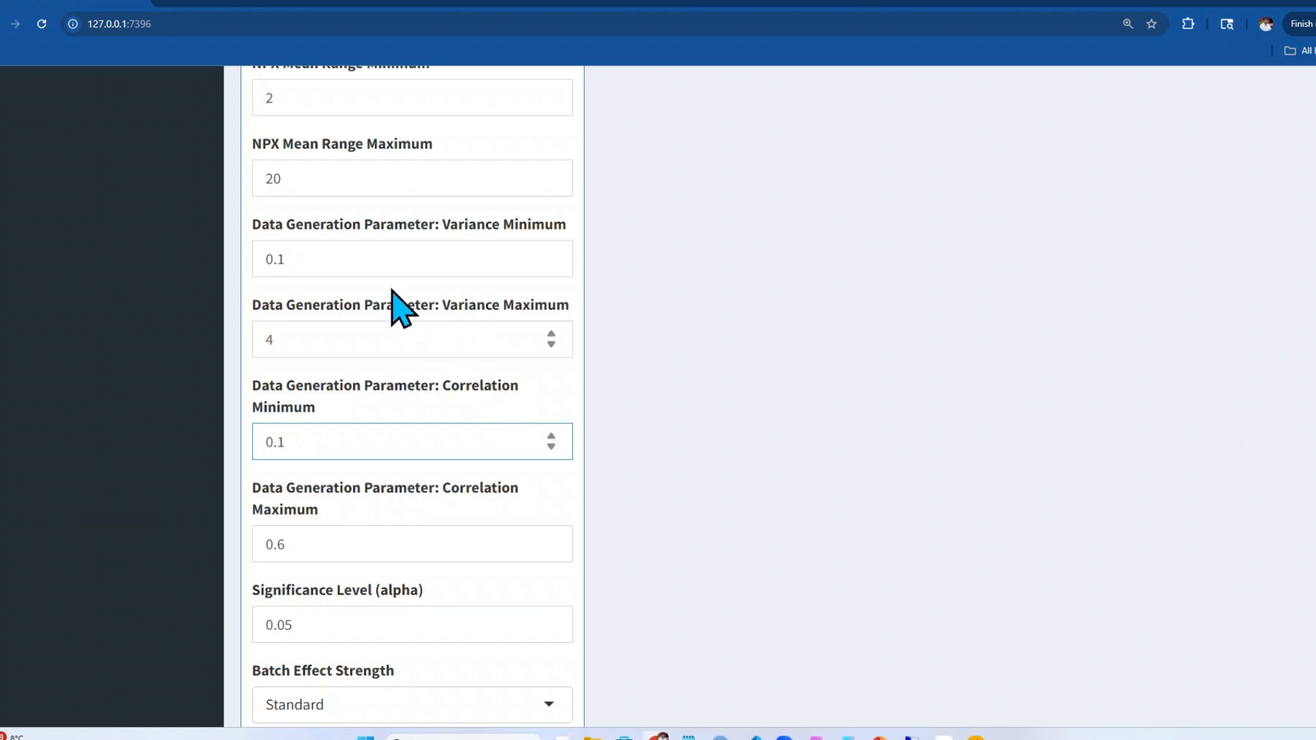
scroll(405, 254, "up", 3)
scroll(411, 256, "down", 3)
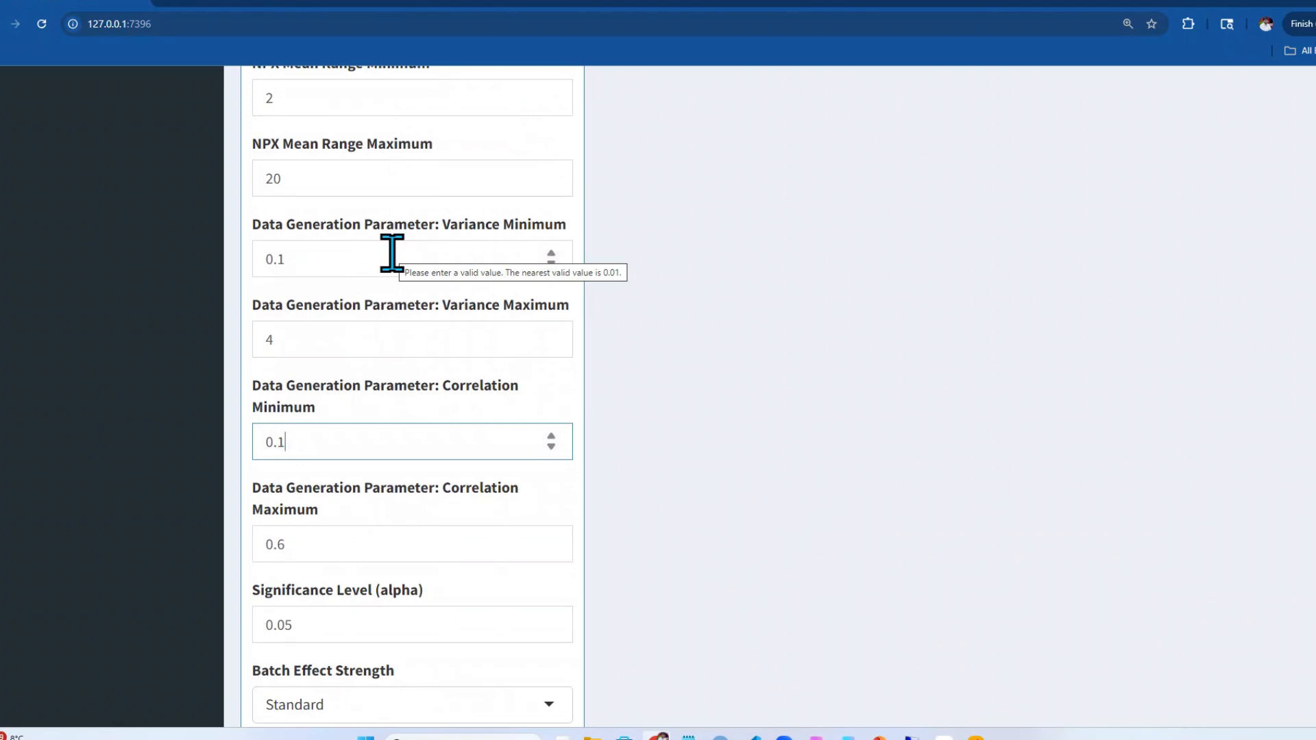
scroll(392, 253, "down", 5)
left_click(396, 244)
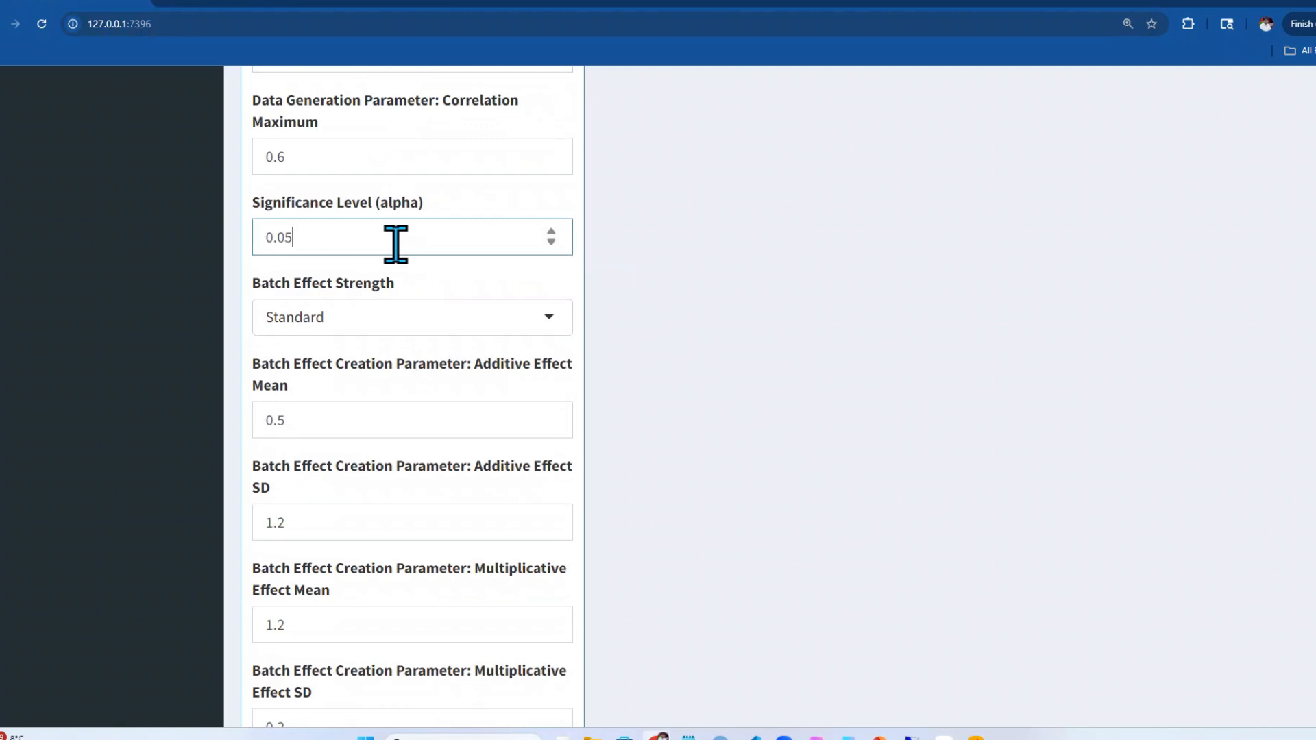
Try the Strong and Weak batch effect strengths to compare their preset creation parameters
left_click(375, 317)
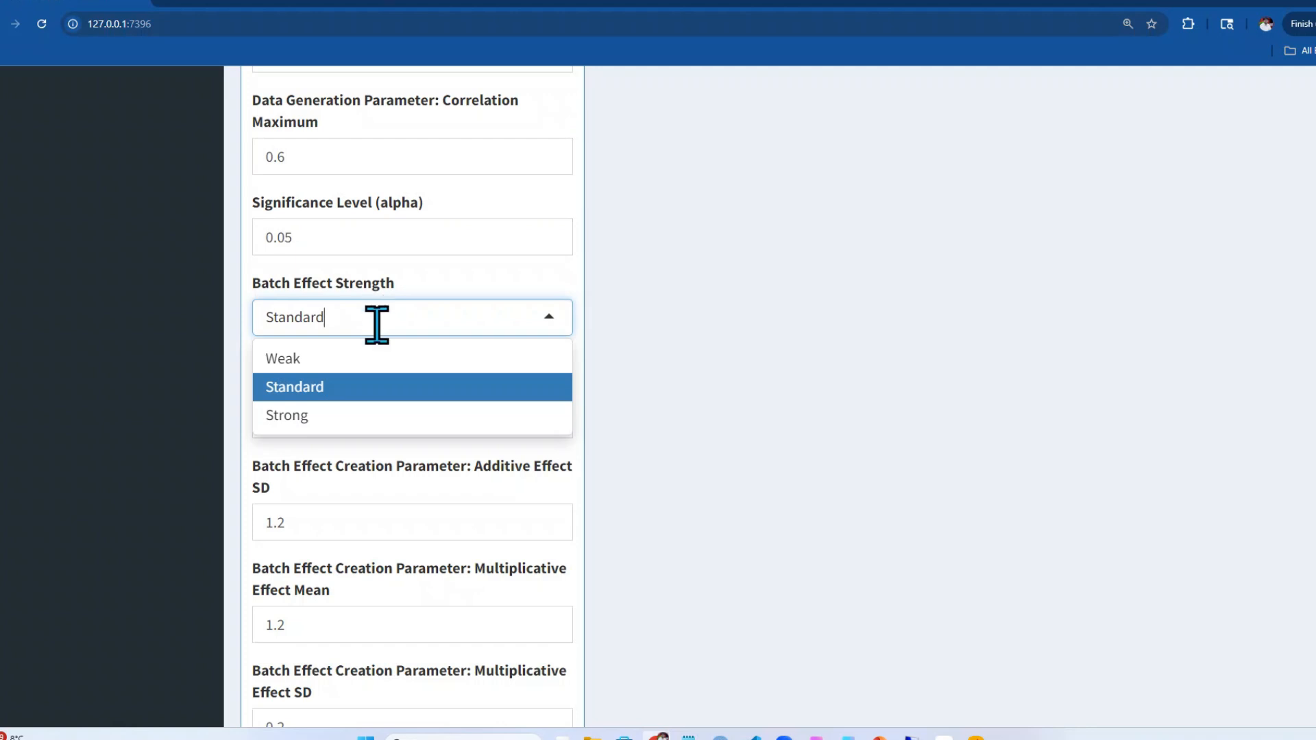
left_click(353, 415)
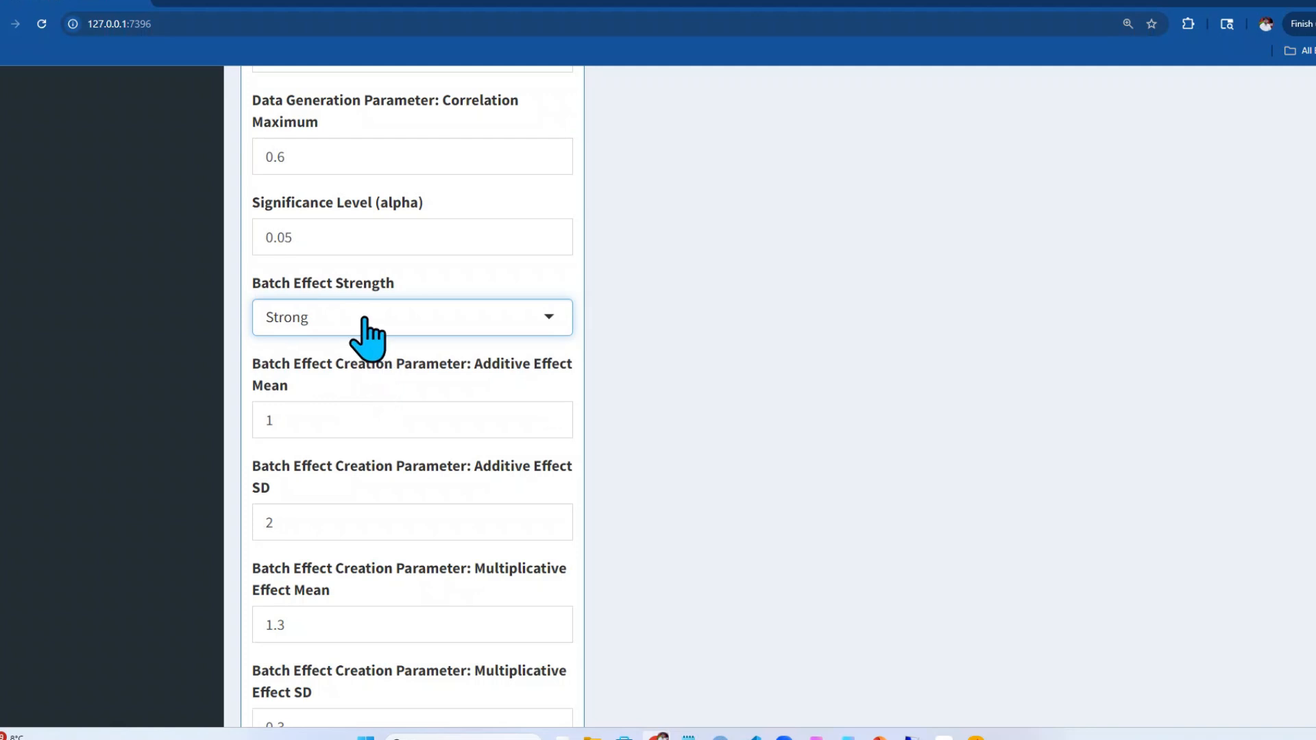
left_click(364, 319)
left_click(353, 357)
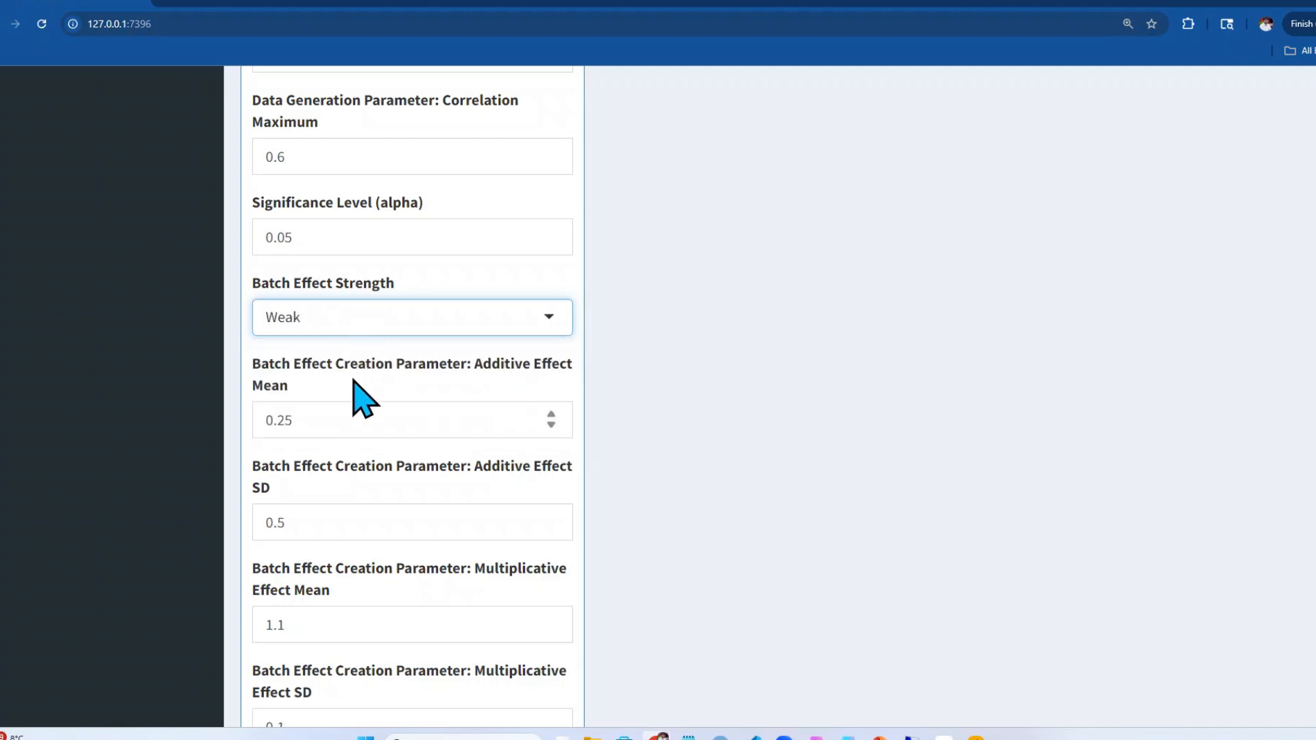
scroll(402, 323, "down", 3)
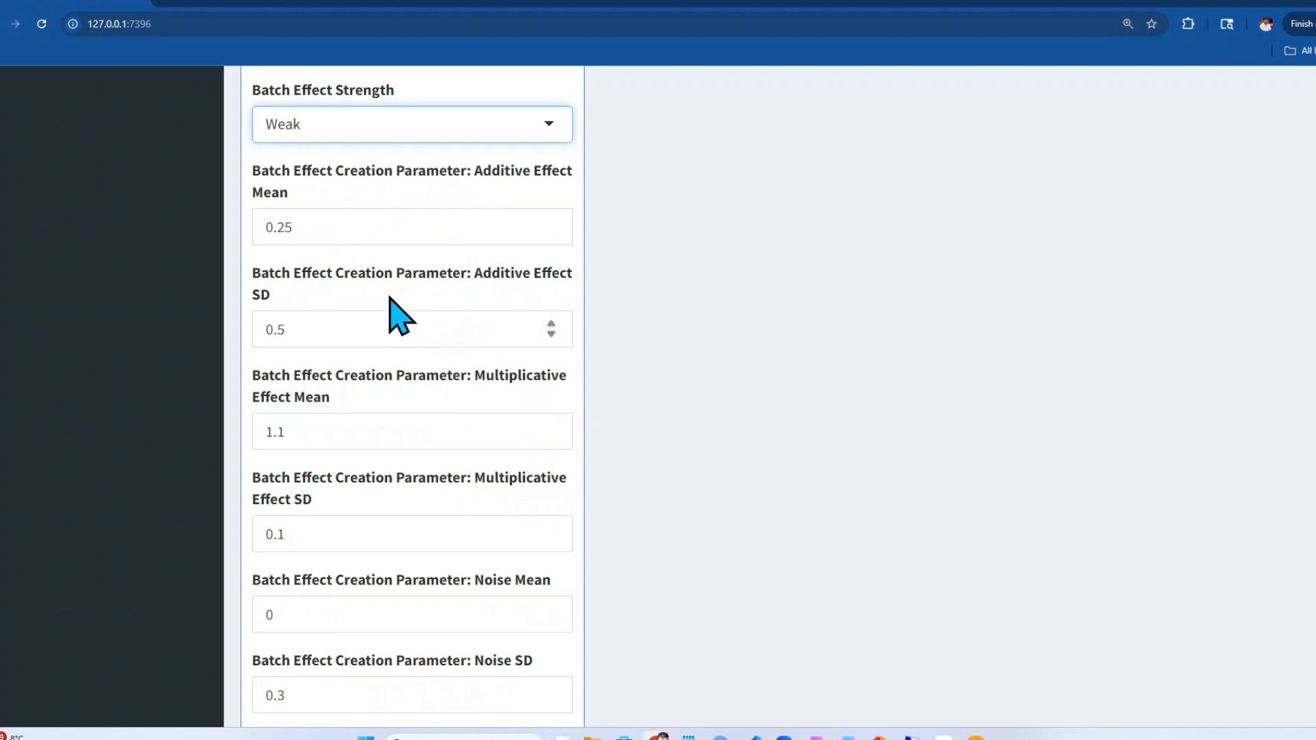
Set Batch Effect Strength to Standard and run the simulation
left_click(384, 130)
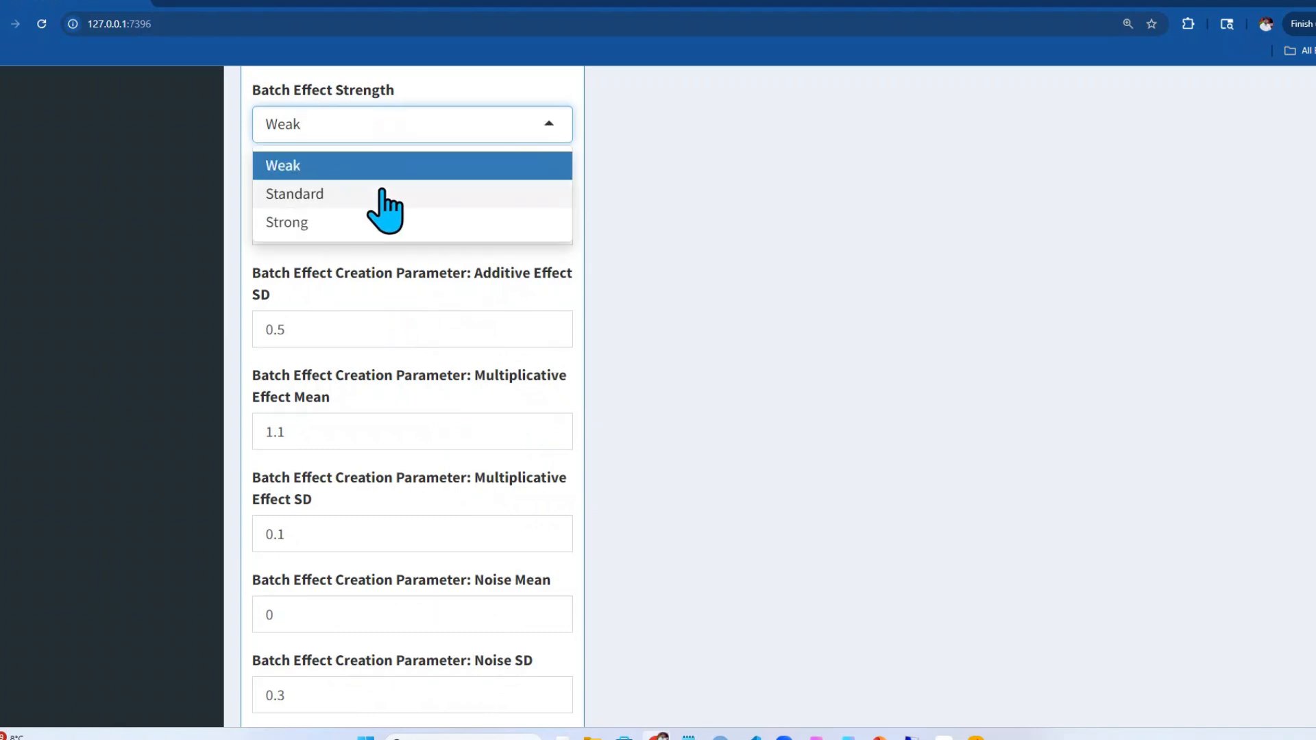
left_click(382, 194)
scroll(380, 195, "down", 2)
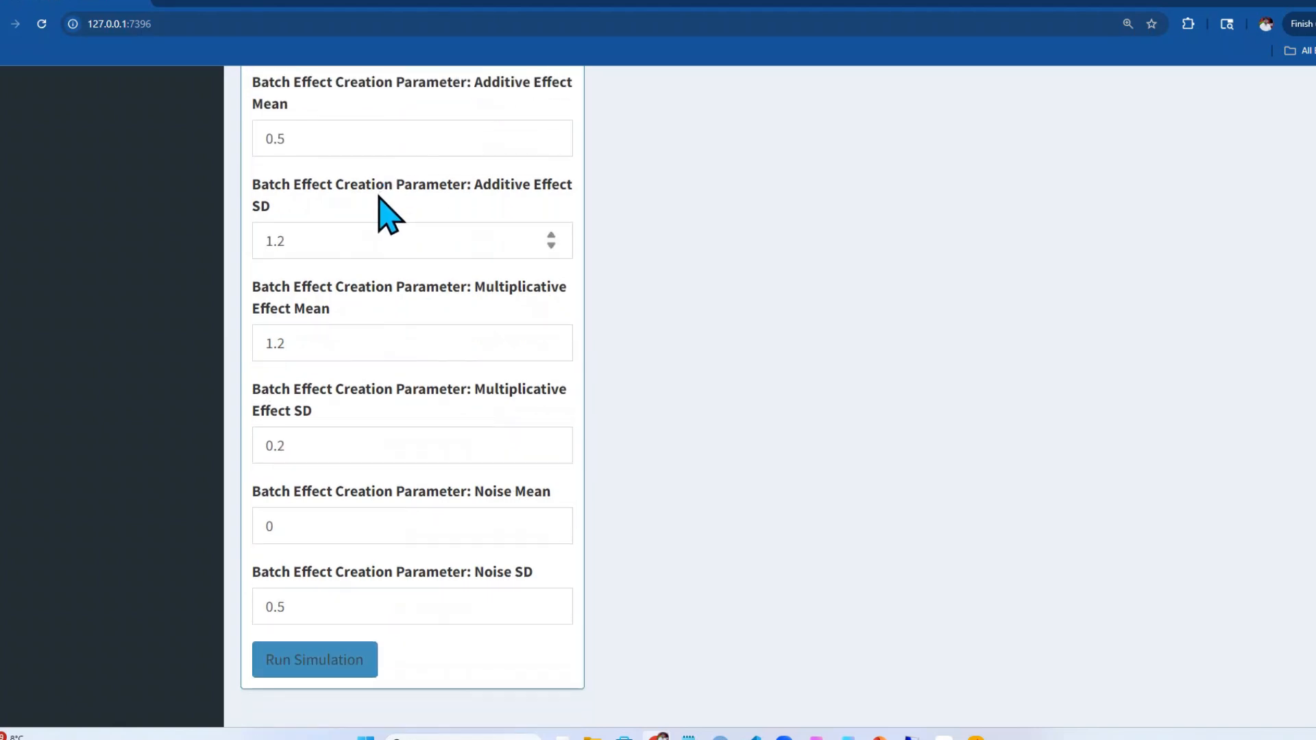
left_click(320, 667)
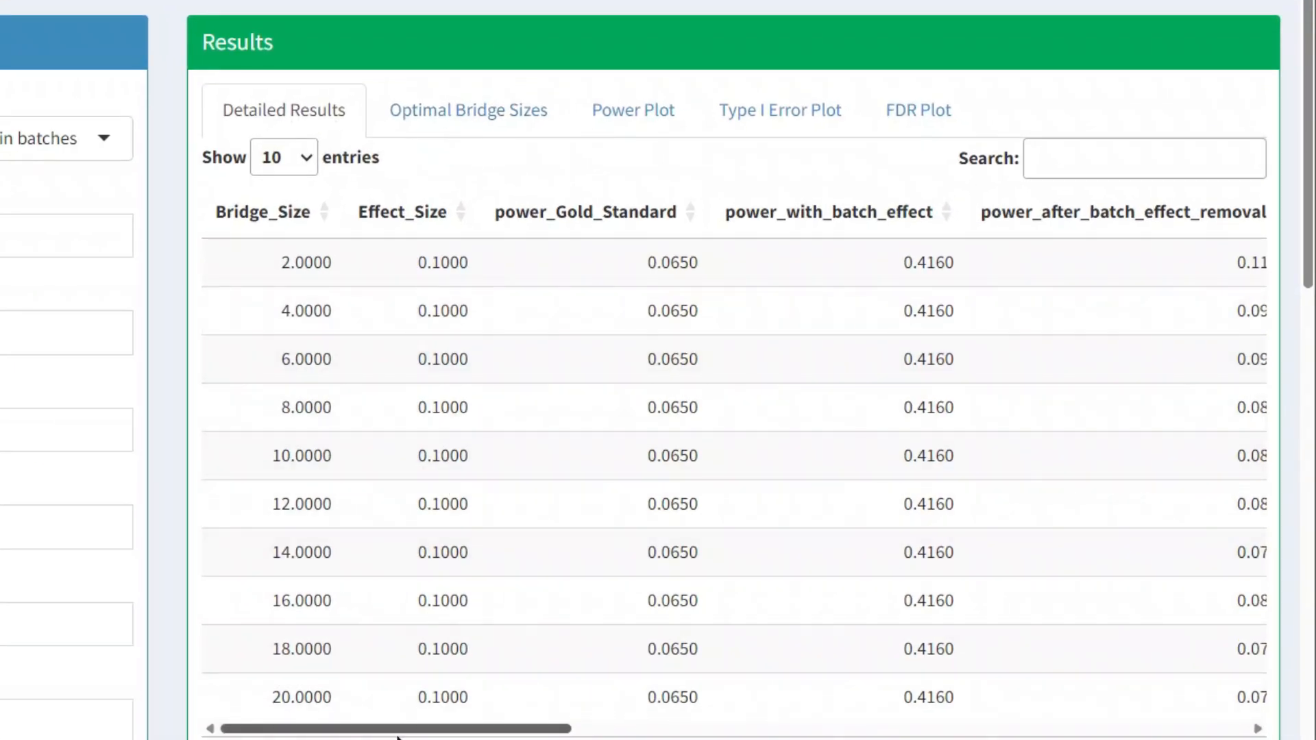
Examine the simulation's detailed results, optimal bridge sizes, power plot, Type I error plot and FDR plot
mouse_move(397, 734)
left_mouse_down()
mouse_move(1075, 729)
mouse_move(395, 729)
left_mouse_up()
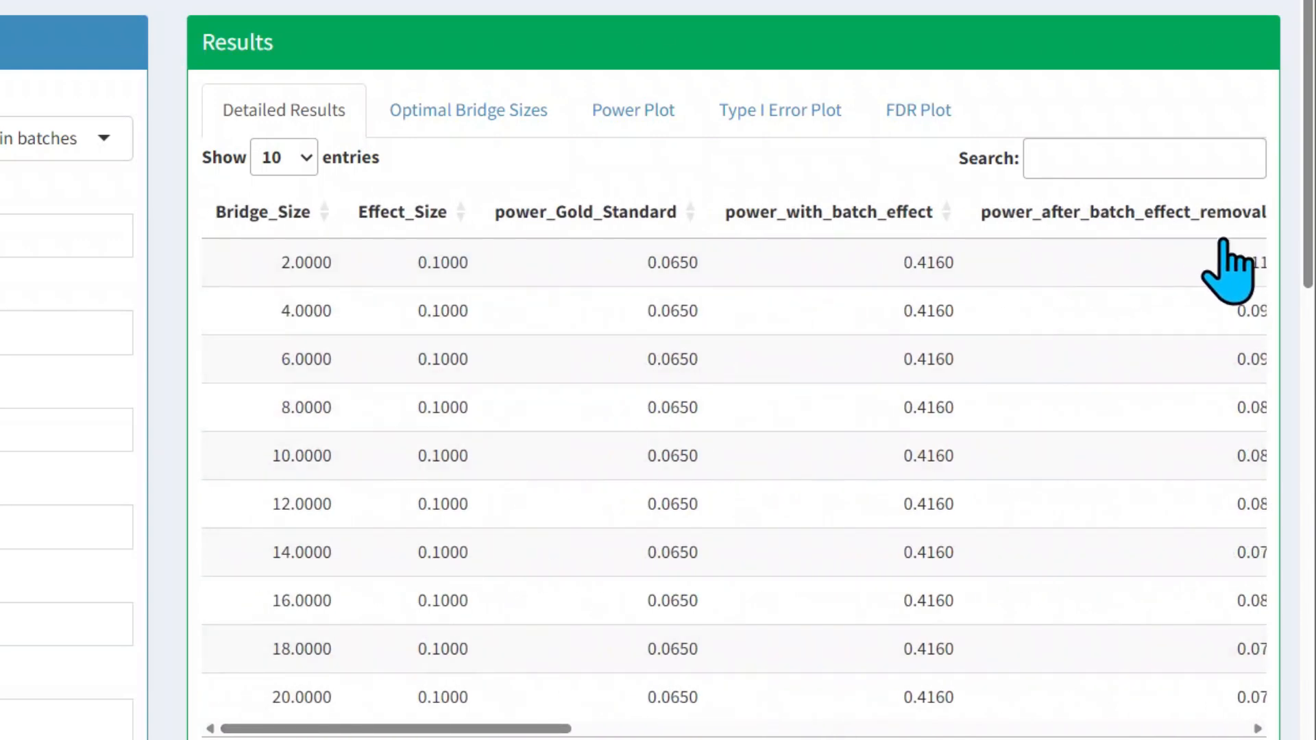
left_click(471, 109)
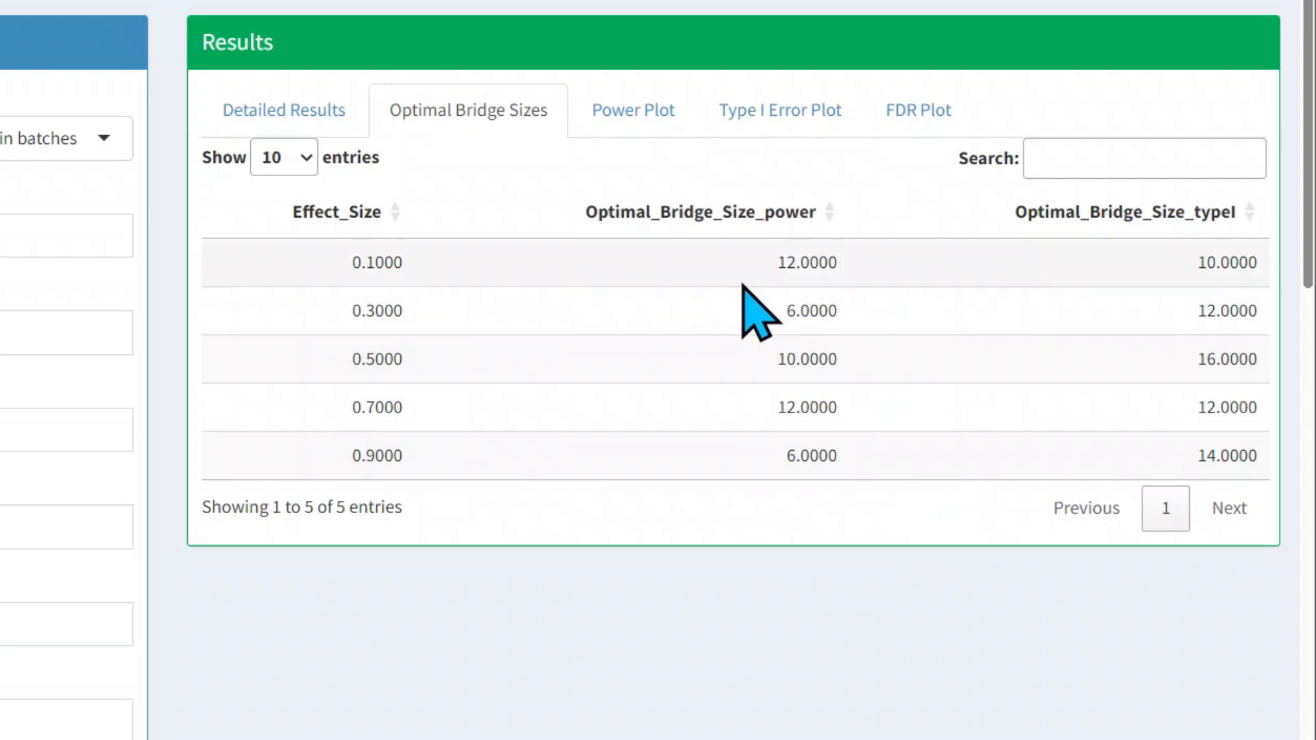
left_click(641, 126)
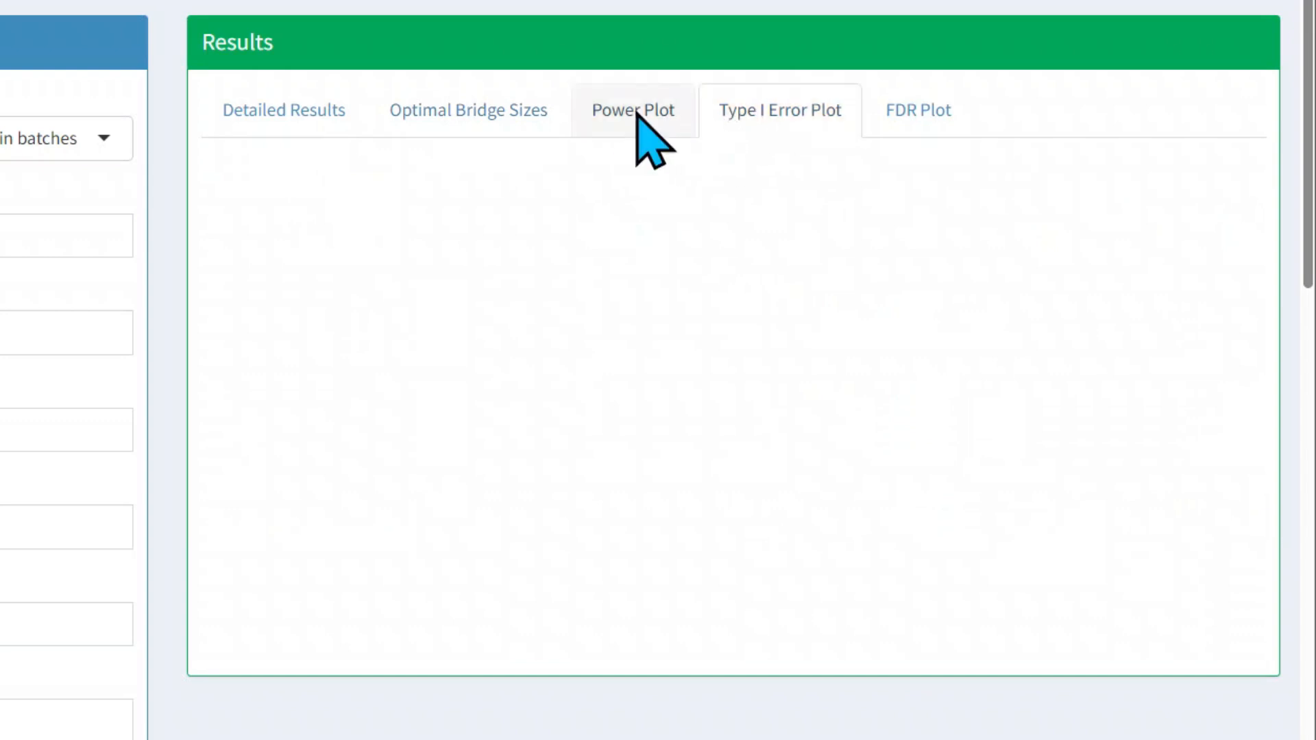
left_click(782, 118)
left_click(642, 117)
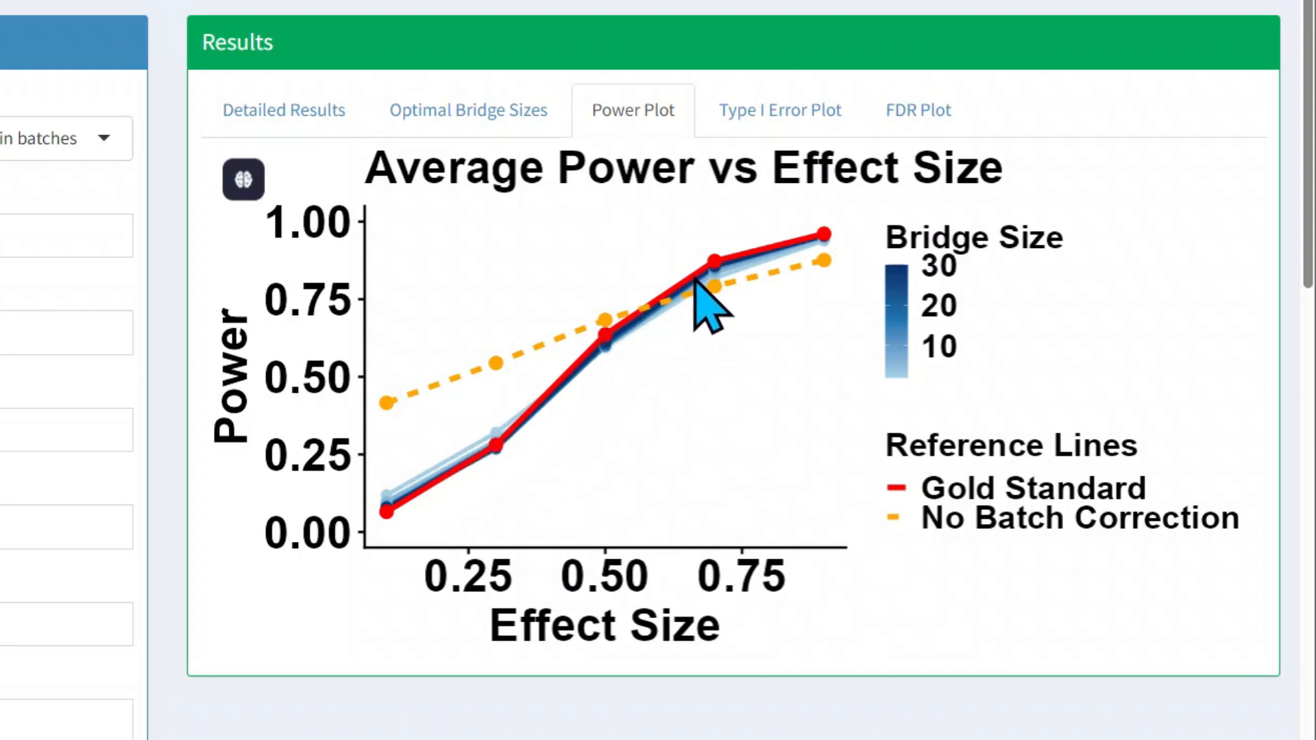
left_click(787, 108)
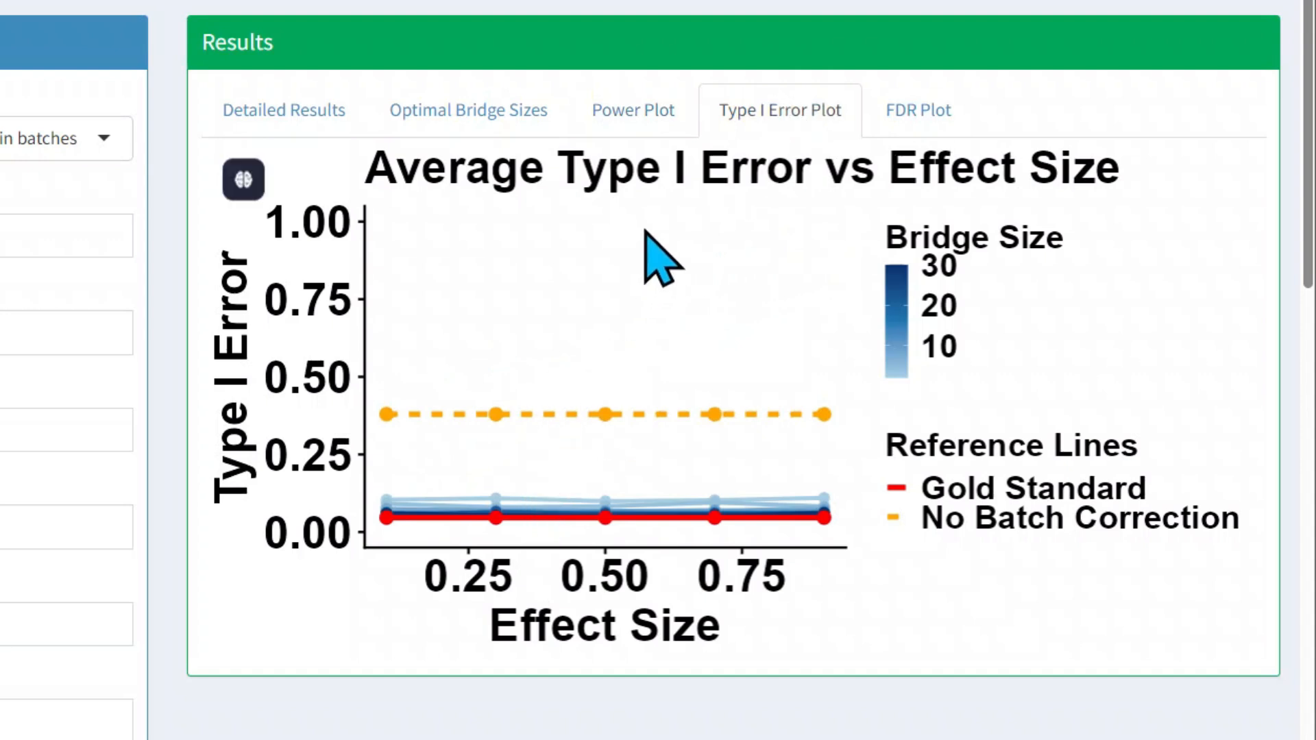
left_click(886, 117)
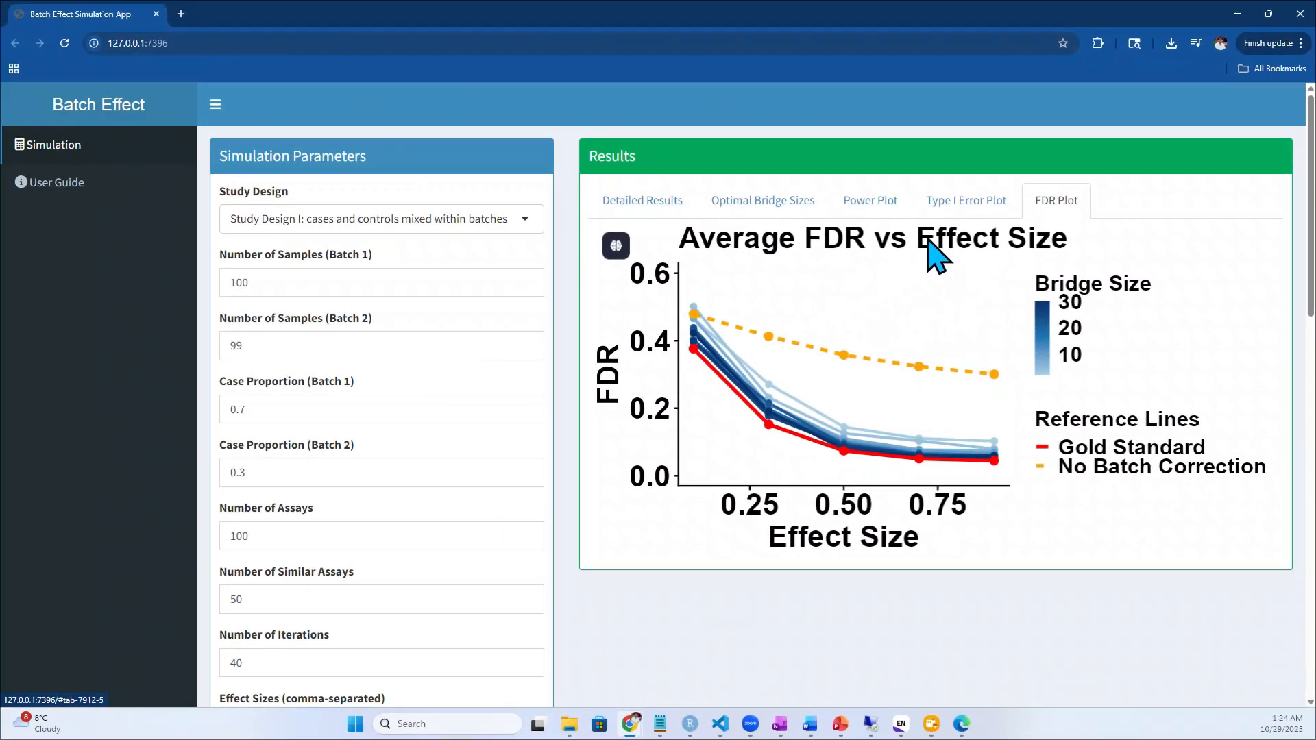
Read through the app's user guide from overview to results display, and return to the simulation page
left_click(58, 183)
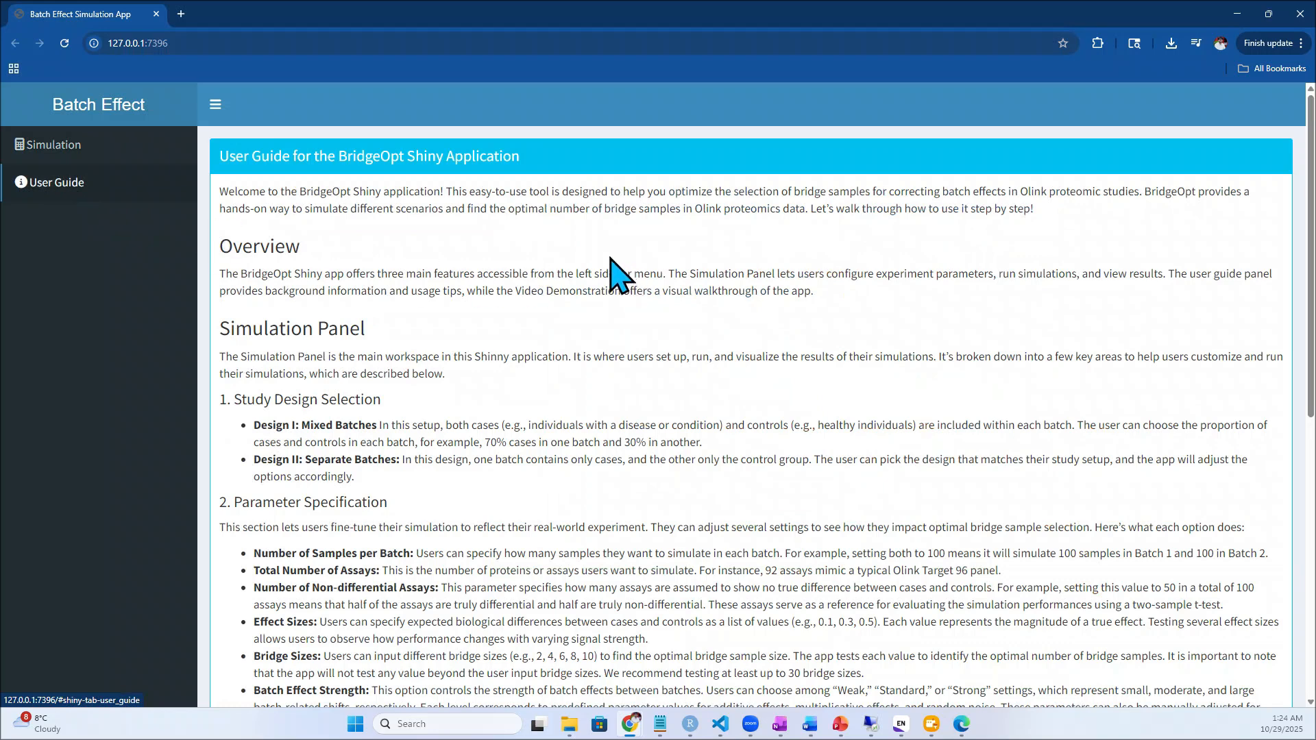
scroll(411, 264, "down", 5)
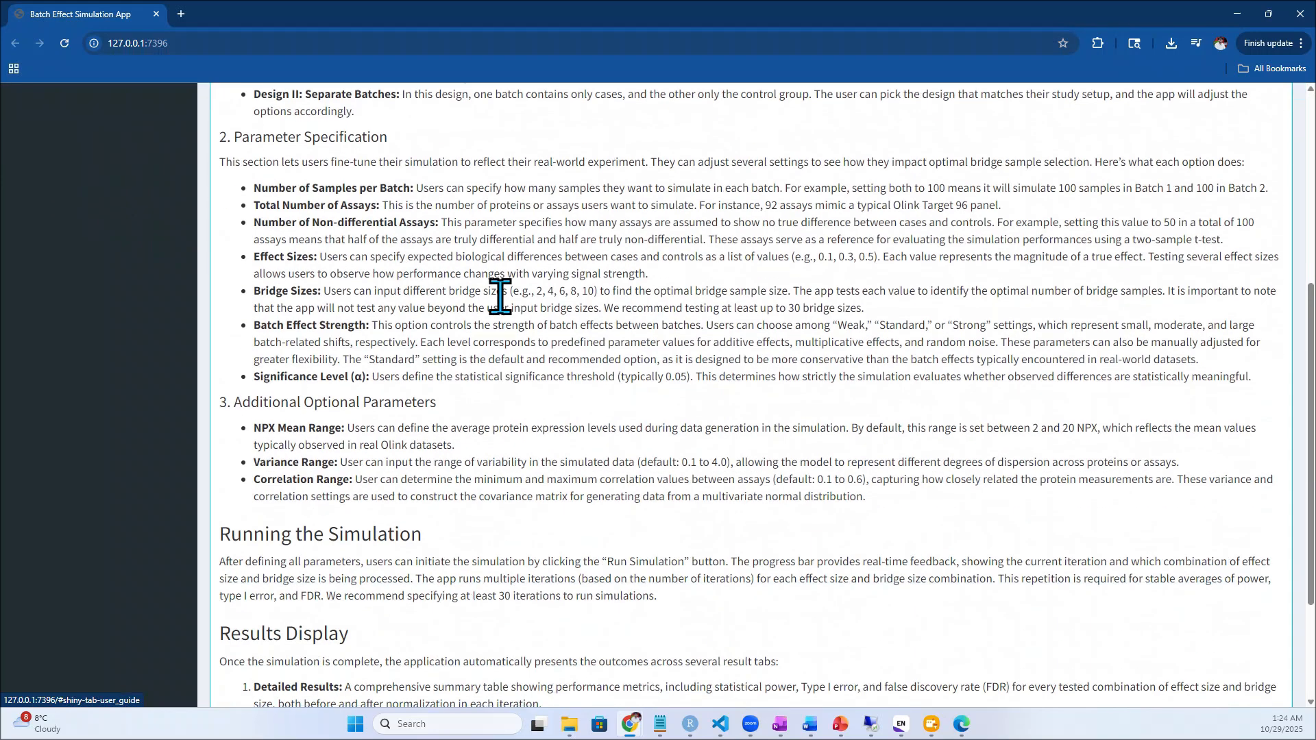
scroll(384, 298, "down", 3)
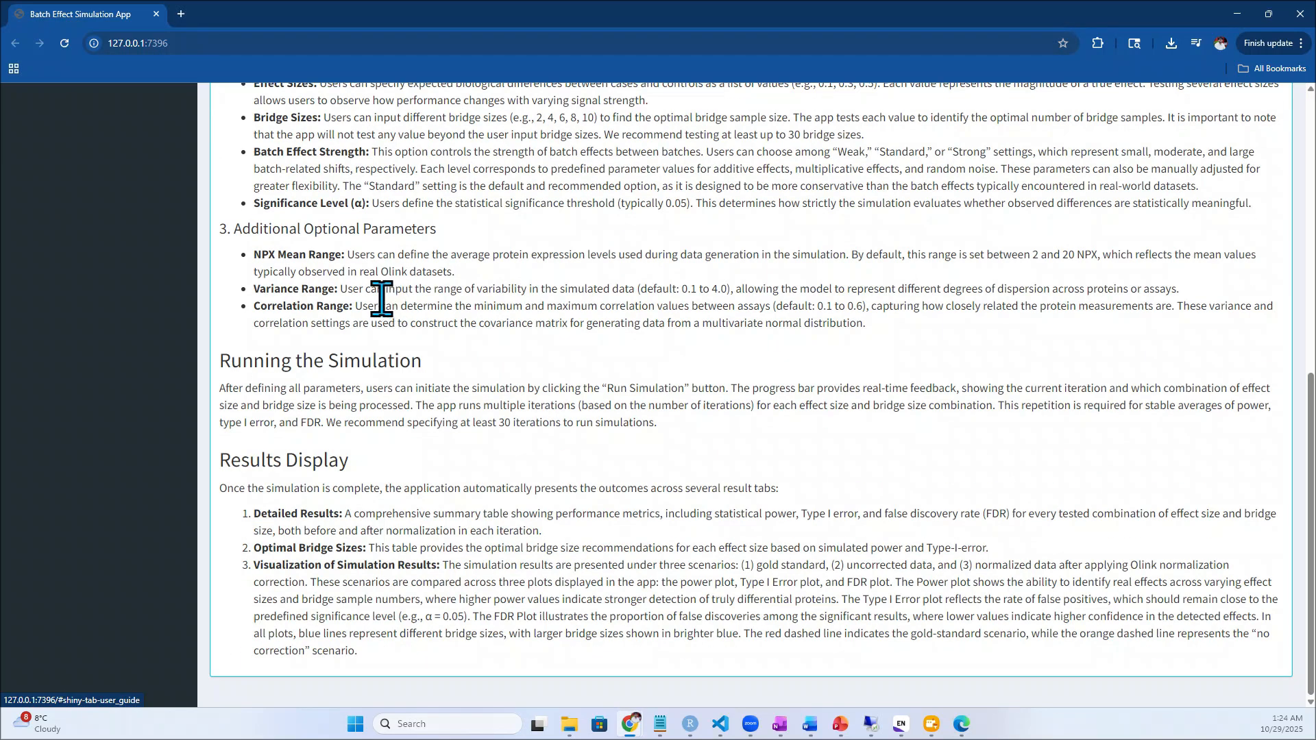
scroll(374, 291, "up", 8)
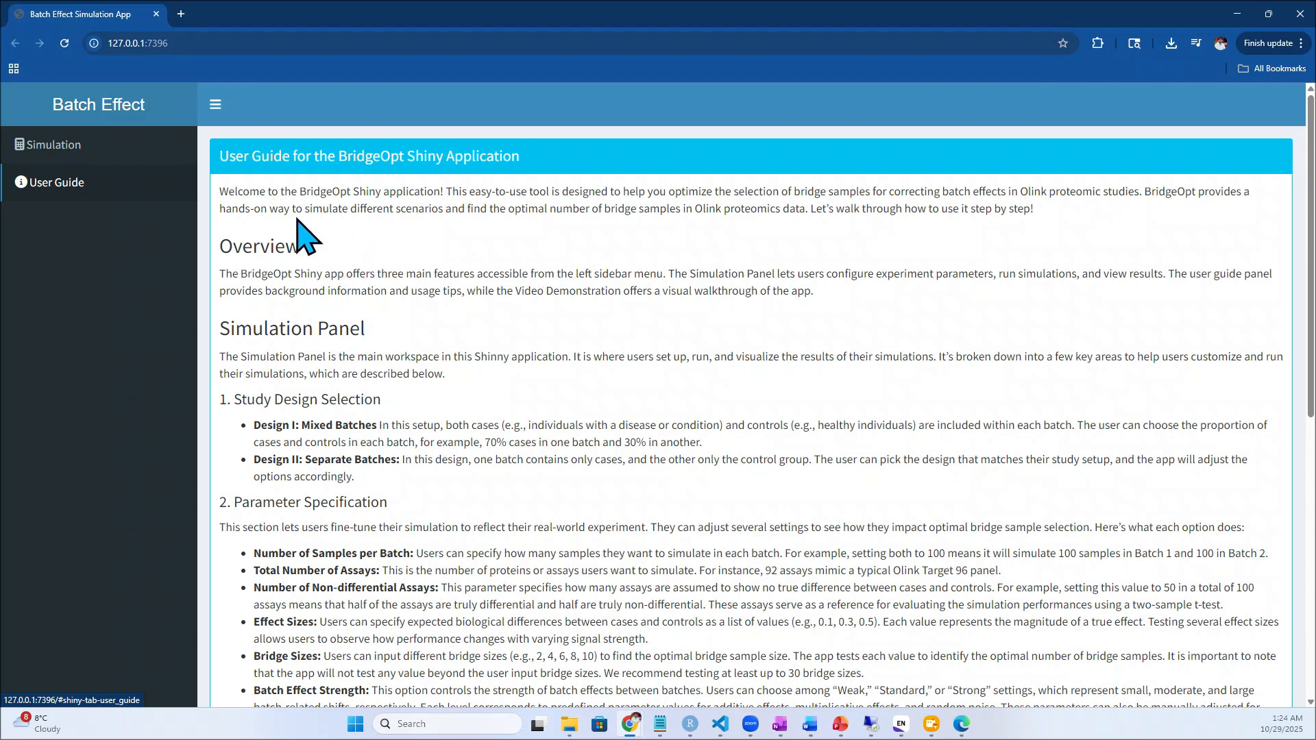
left_click(96, 146)
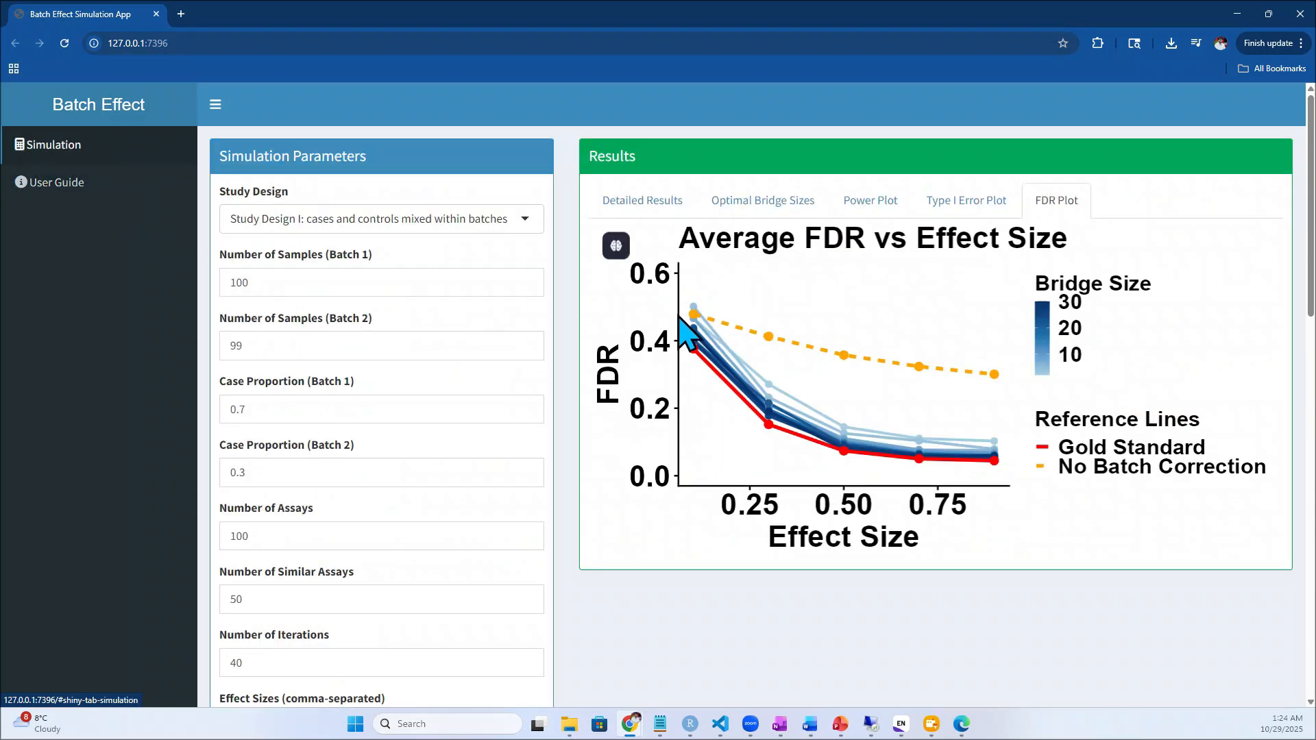